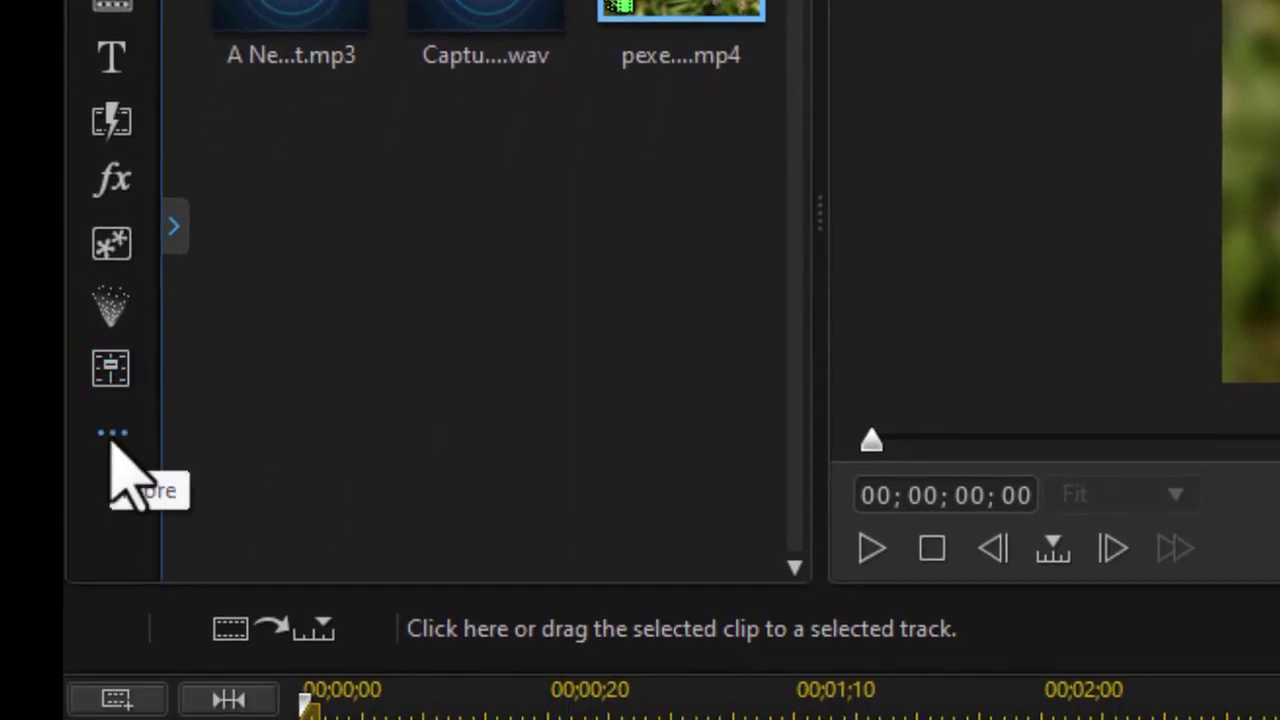
Look at the voice-over recording room, then return to the media library.
left_click(112, 440)
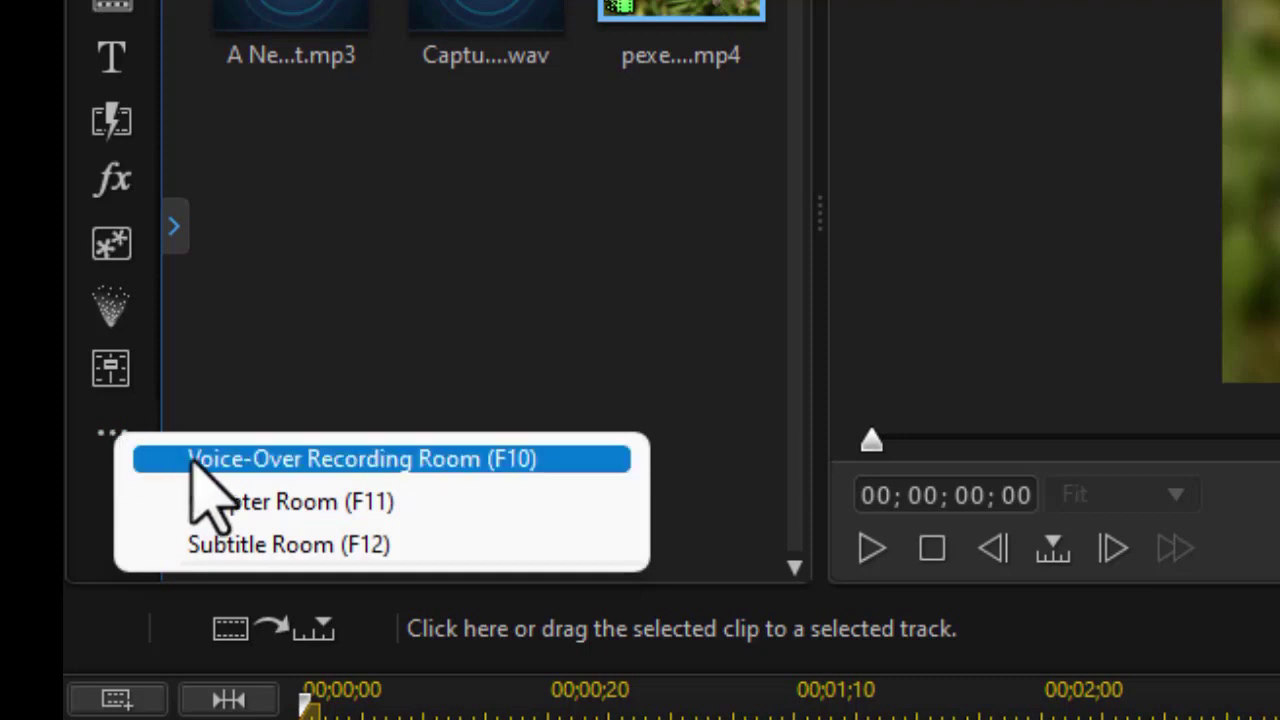
left_click(345, 460)
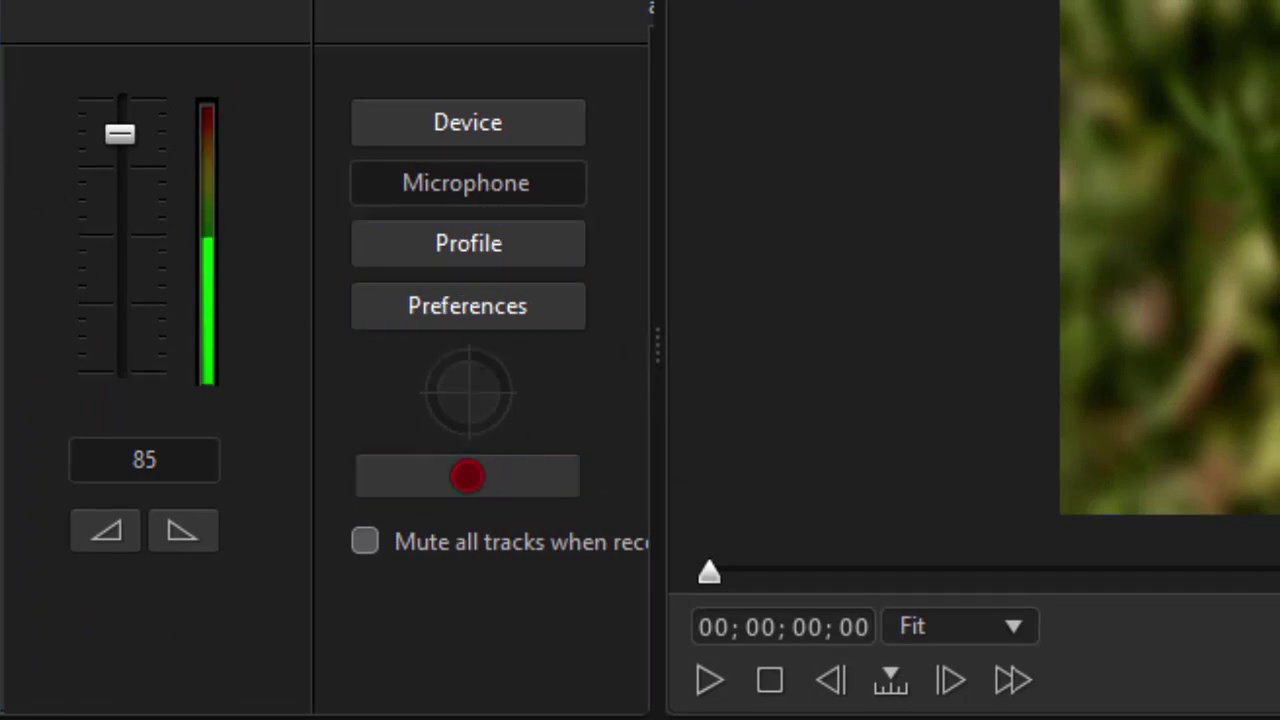
key("F3")
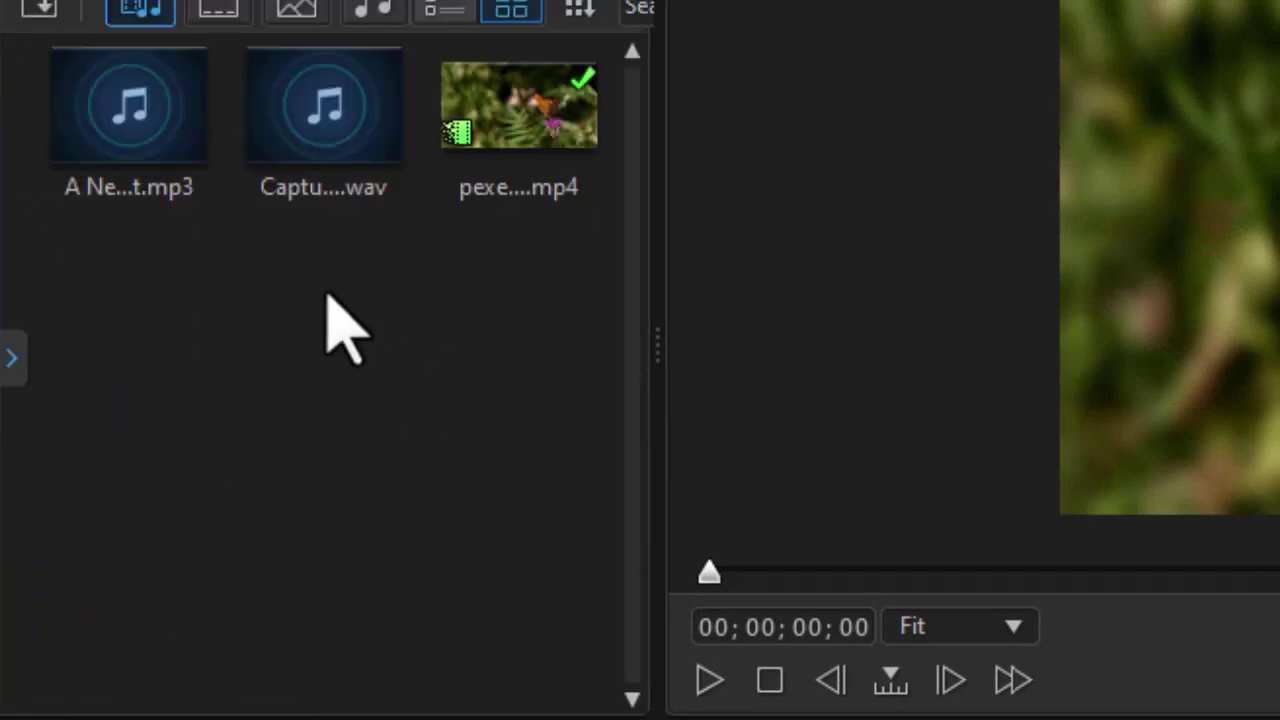
Place Capture.wav at the start of audio track 2, preview it, and make the track slim.
left_click(330, 128)
left_click_drag(330, 128, 304, 577)
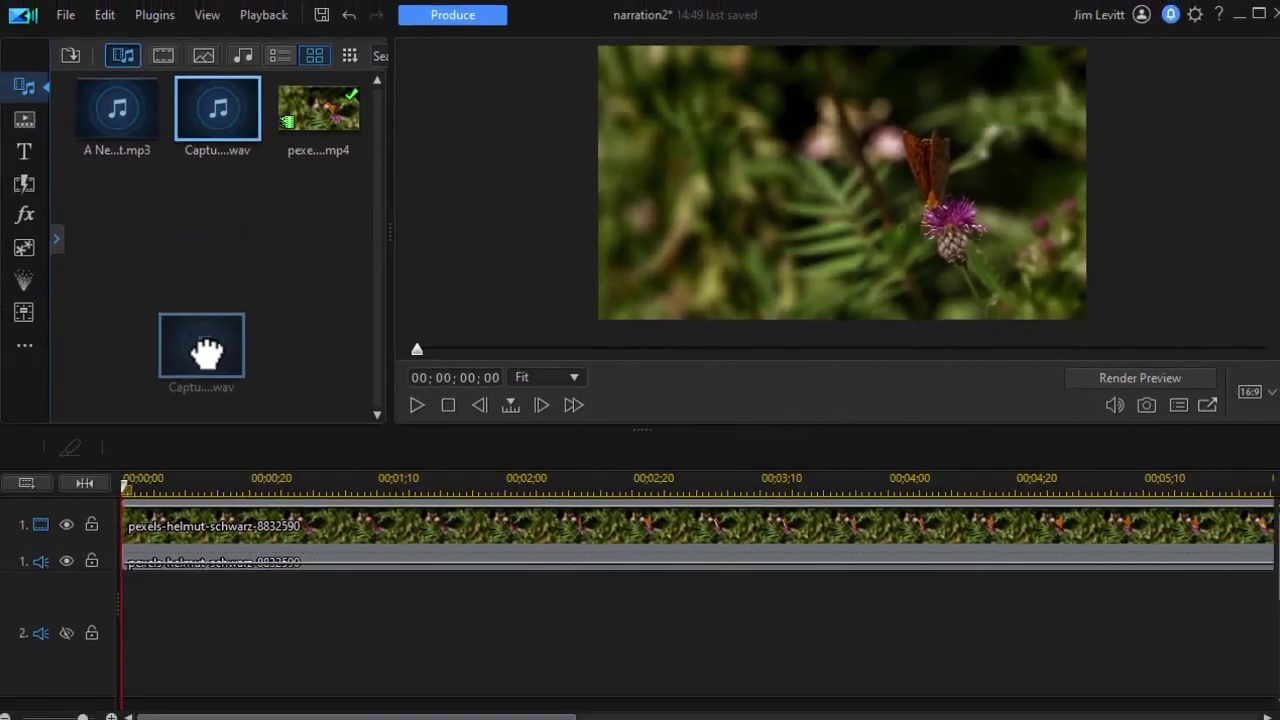
left_click_drag(207, 352, 58, 645)
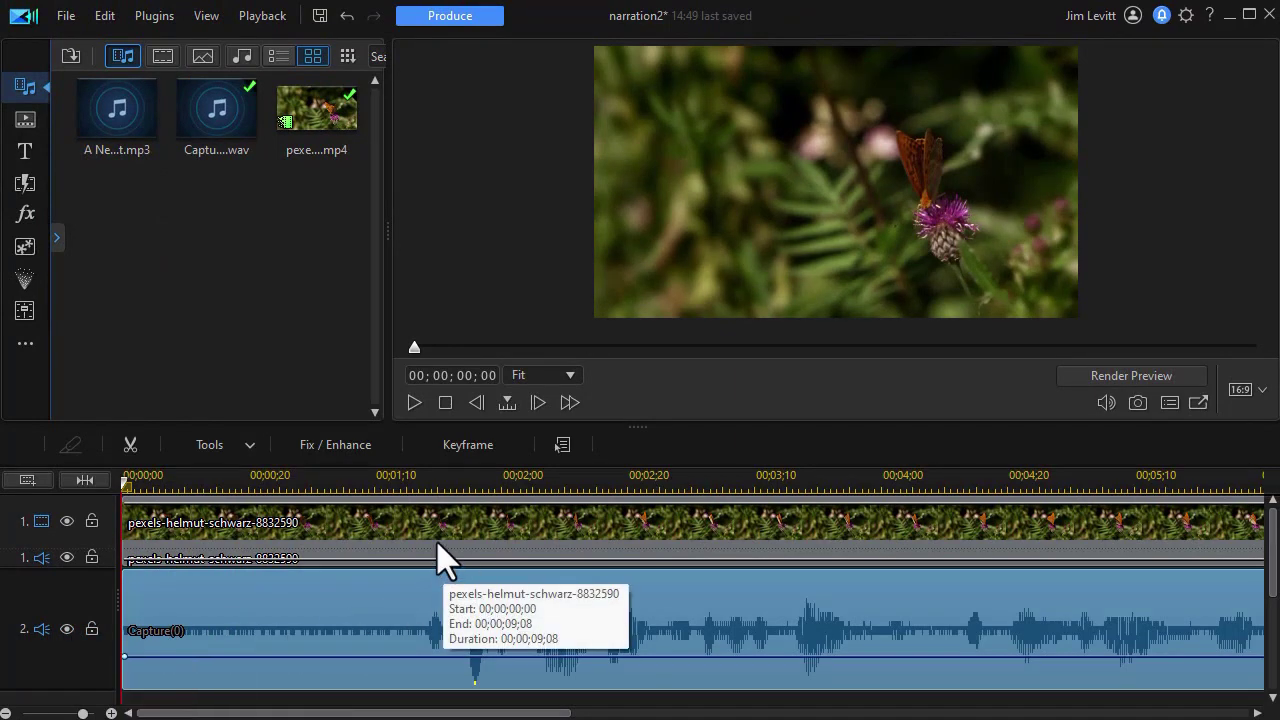
left_click(414, 403)
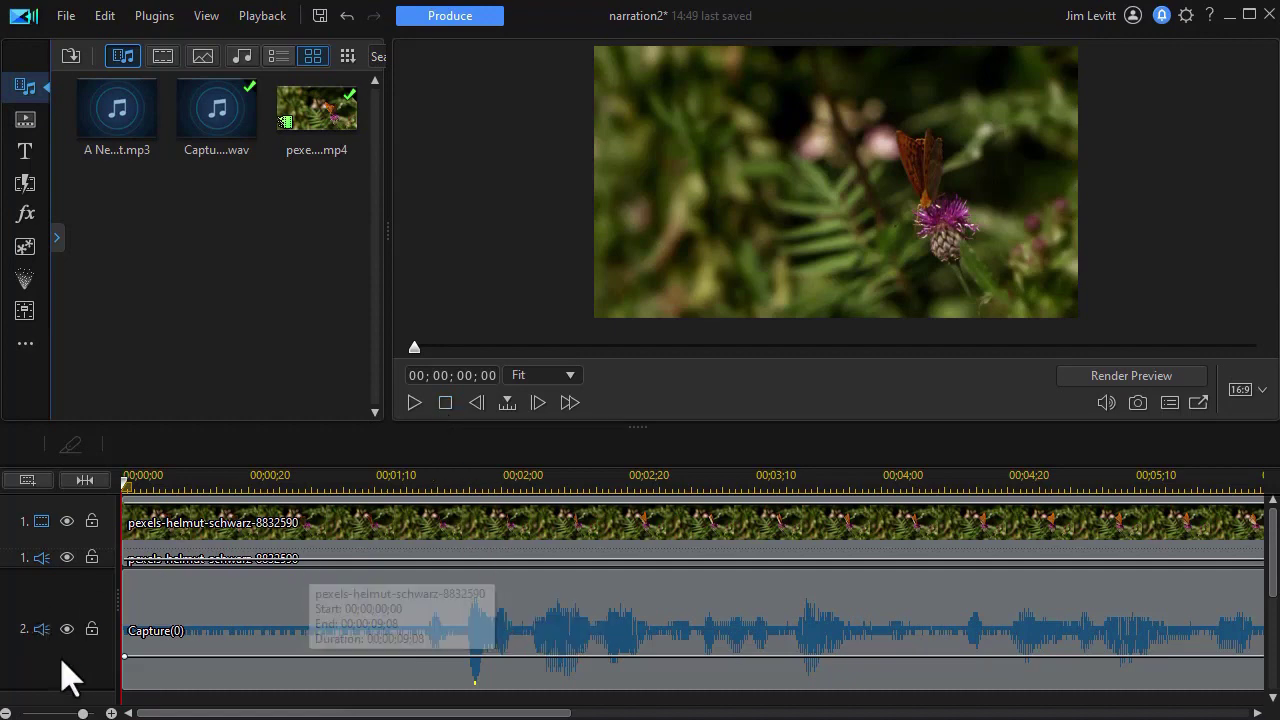
left_click_drag(72, 692, 60, 601)
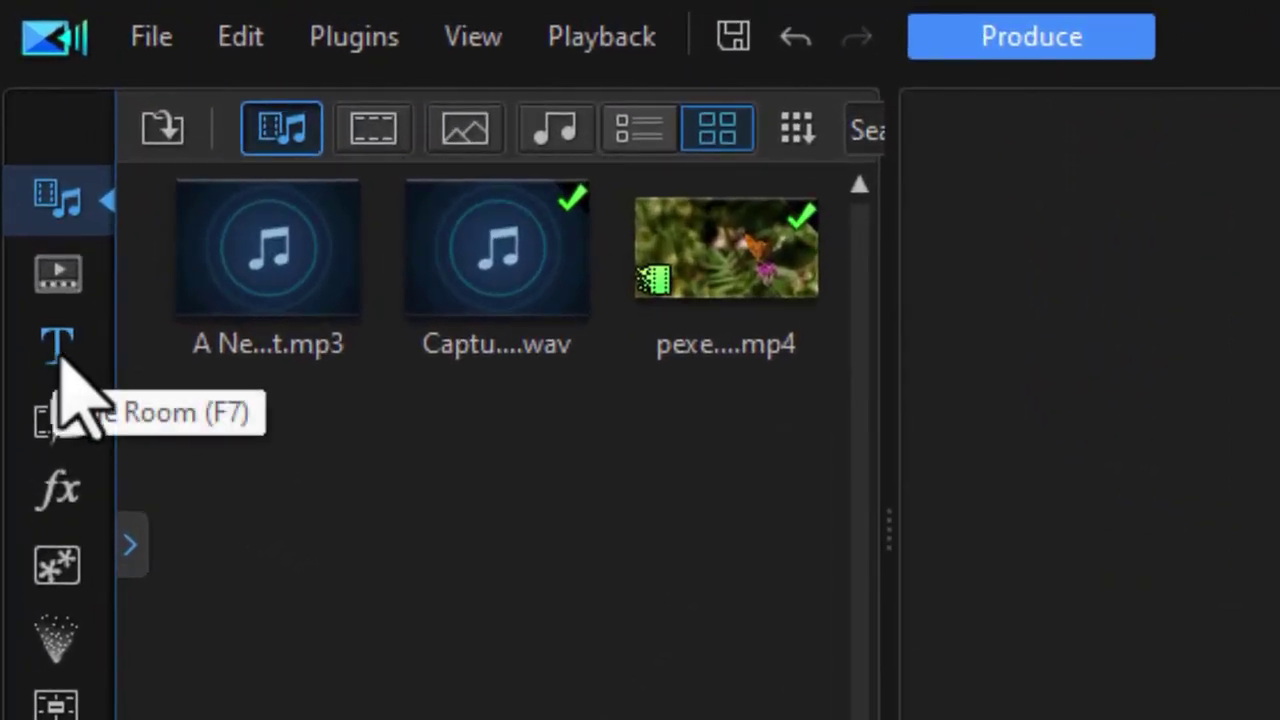
Filter the Title Room to Custom and place the 'butterfly' title at the start of track 3.
left_click(62, 354)
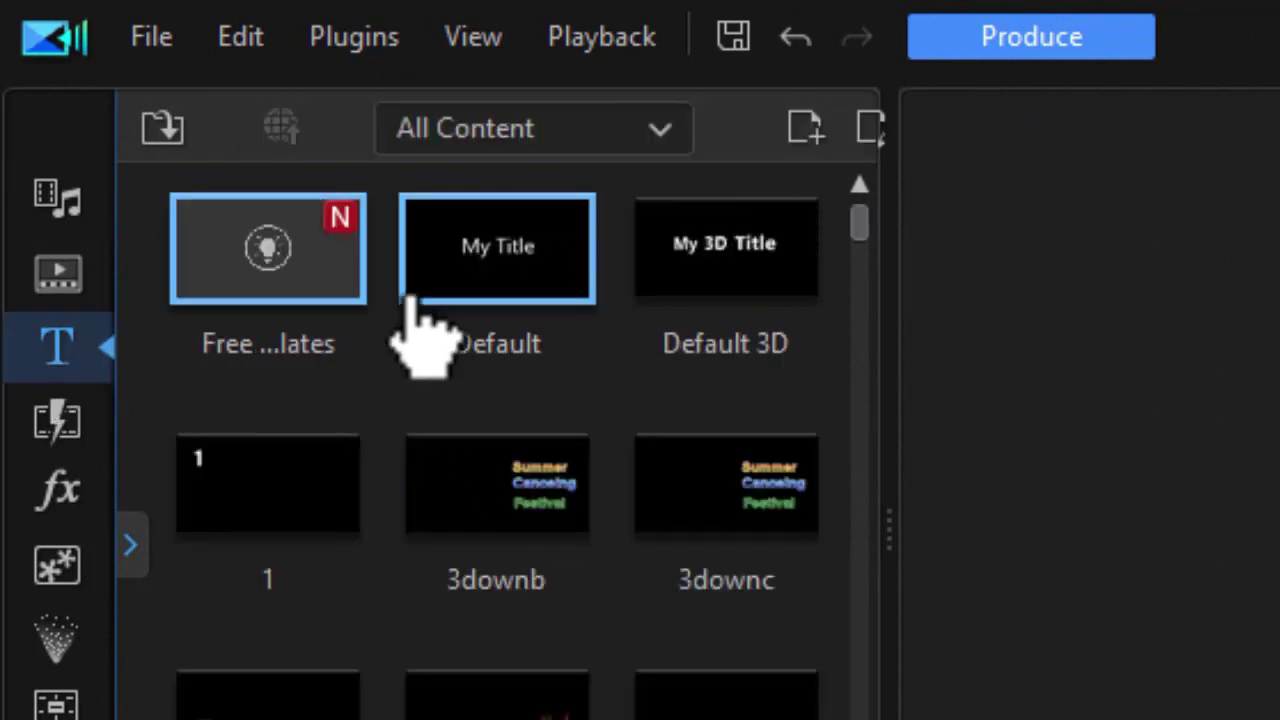
left_click(645, 132)
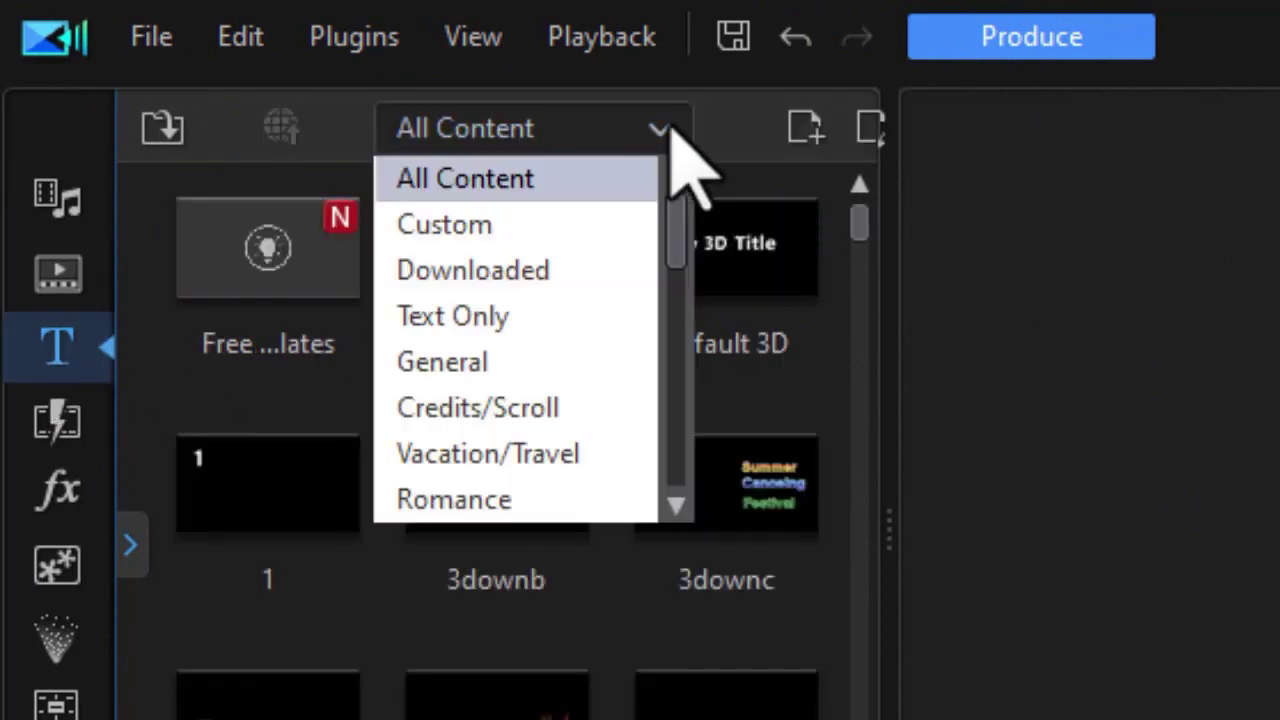
left_click(574, 223)
scroll(610, 280, "down", 2)
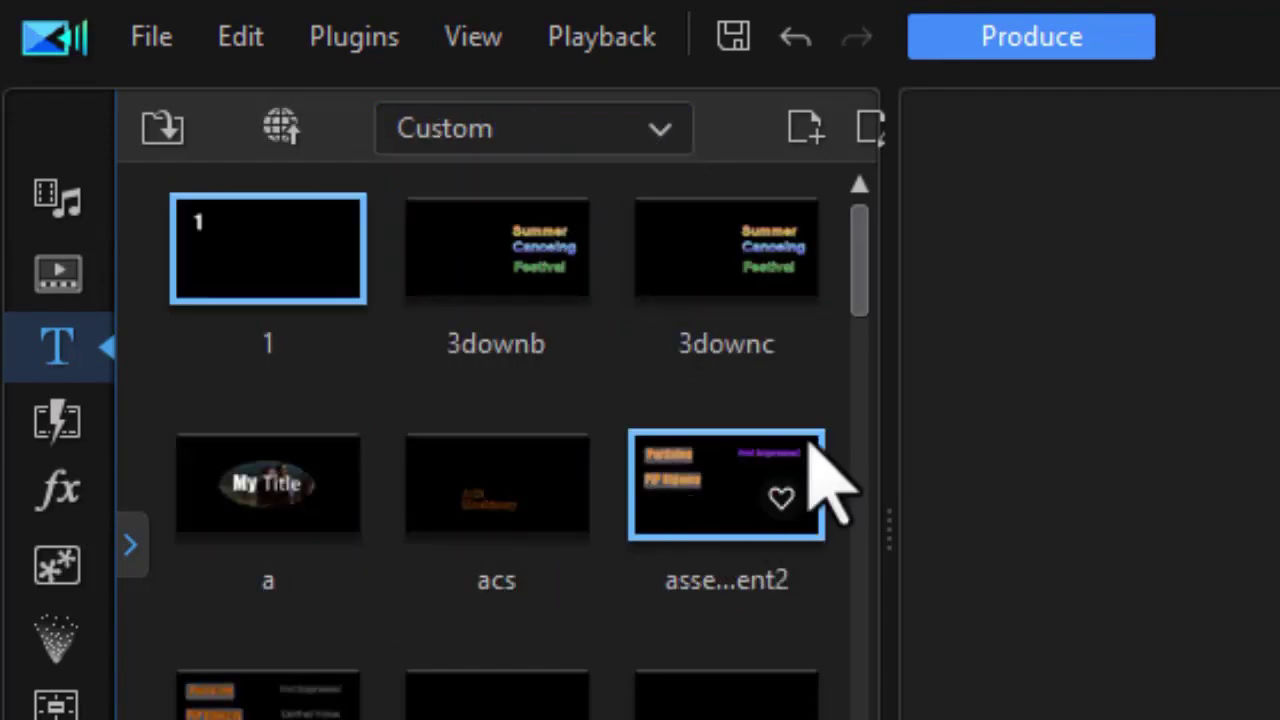
scroll(860, 340, "down", 3)
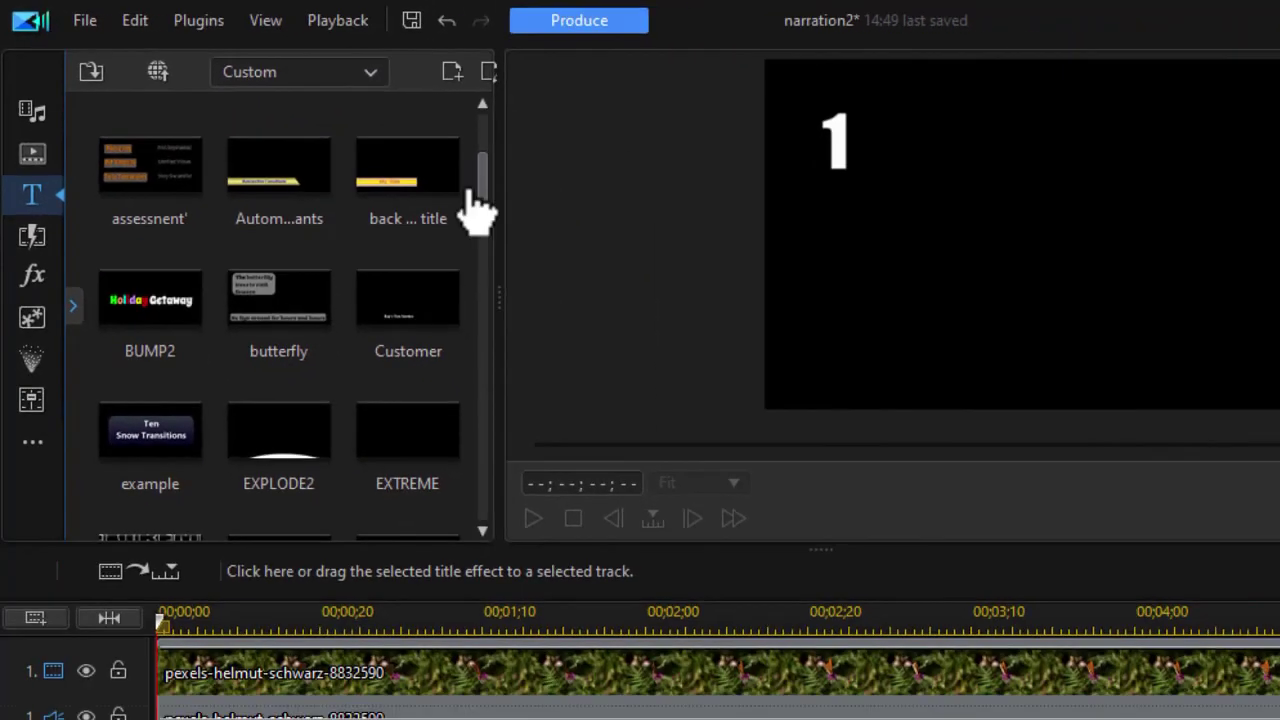
left_click_drag(451, 527, 211, 719)
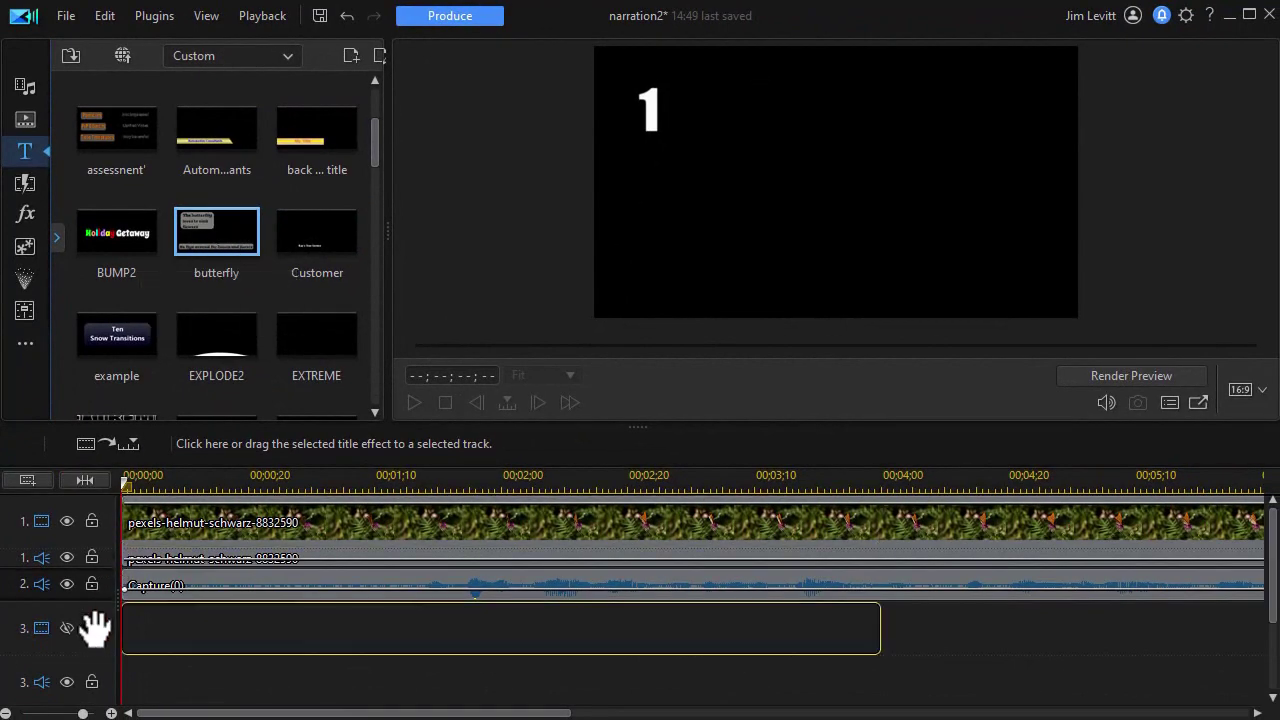
left_click_drag(95, 630, 80, 664)
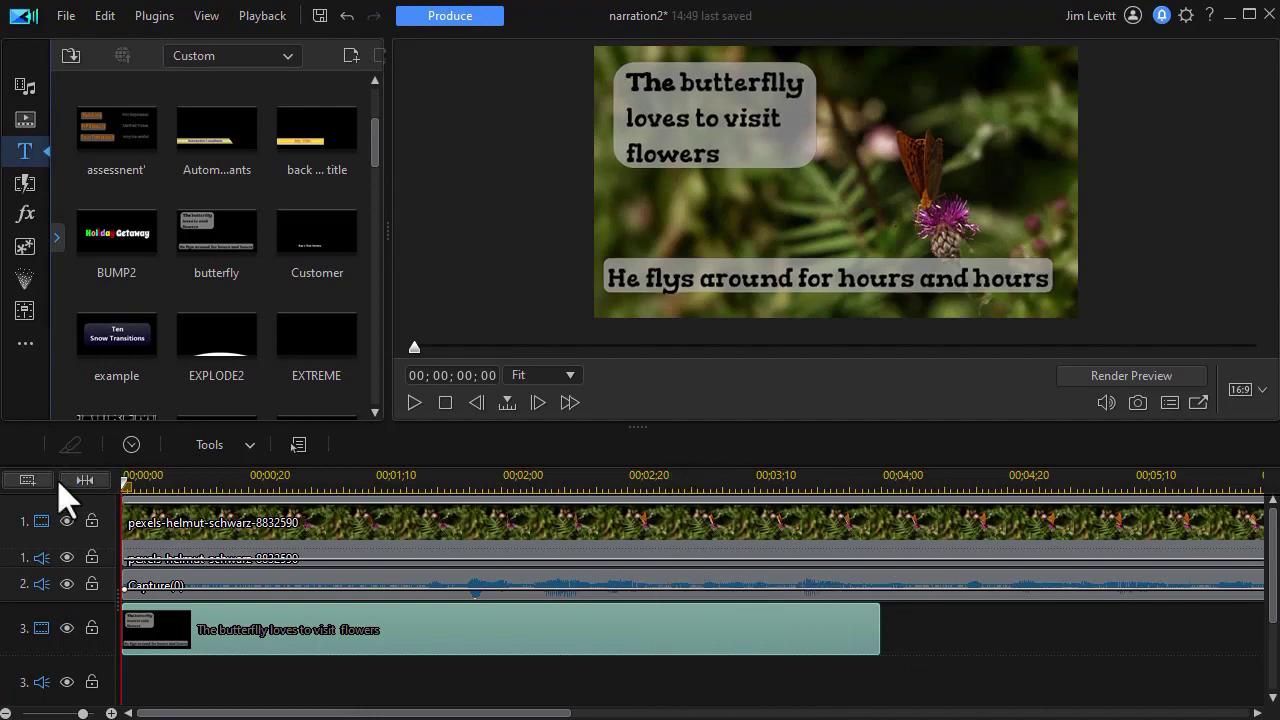
Stretch the butterfly title to end at 00;00;09;08 and preview the project from the start.
left_click(83, 480)
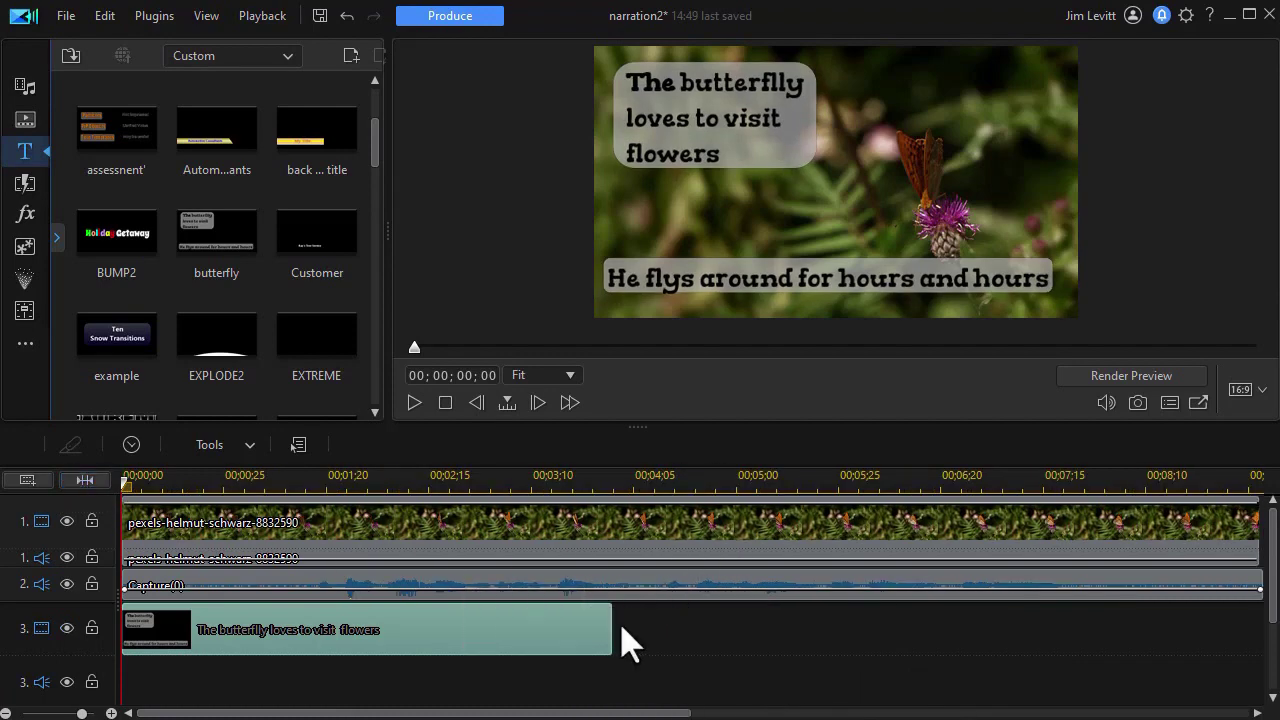
left_click_drag(613, 628, 1259, 660)
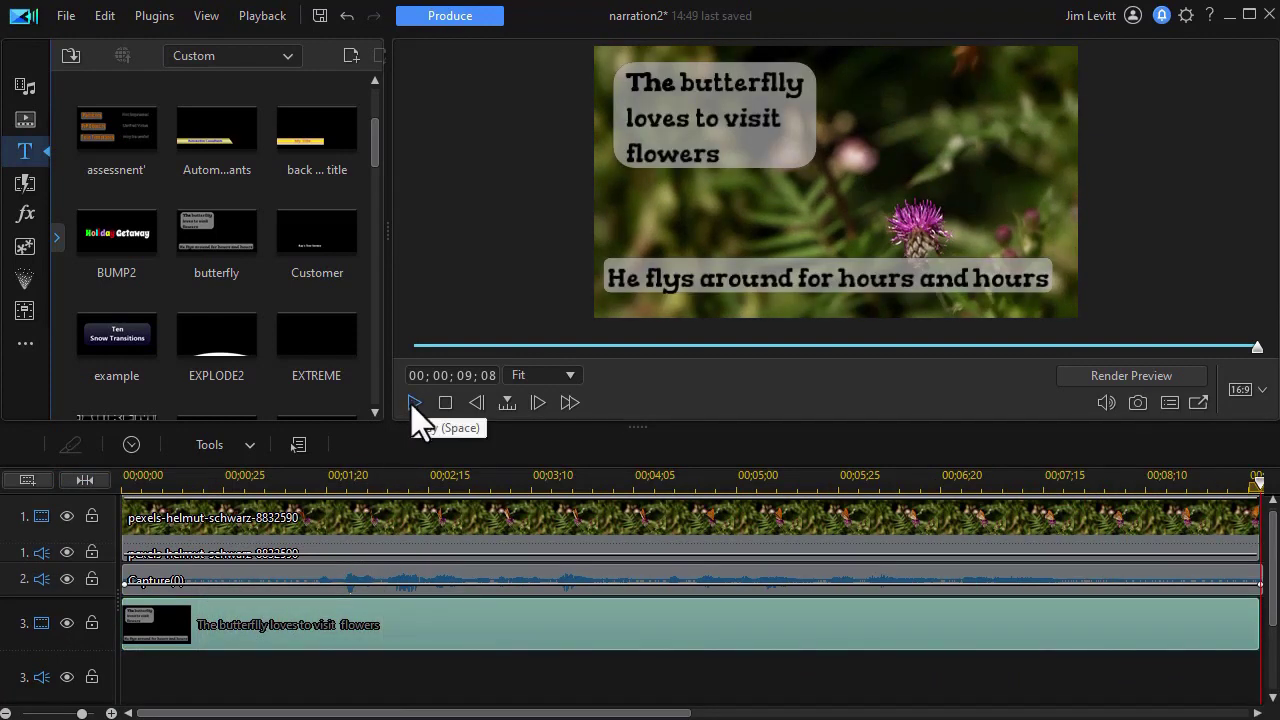
left_click(443, 404)
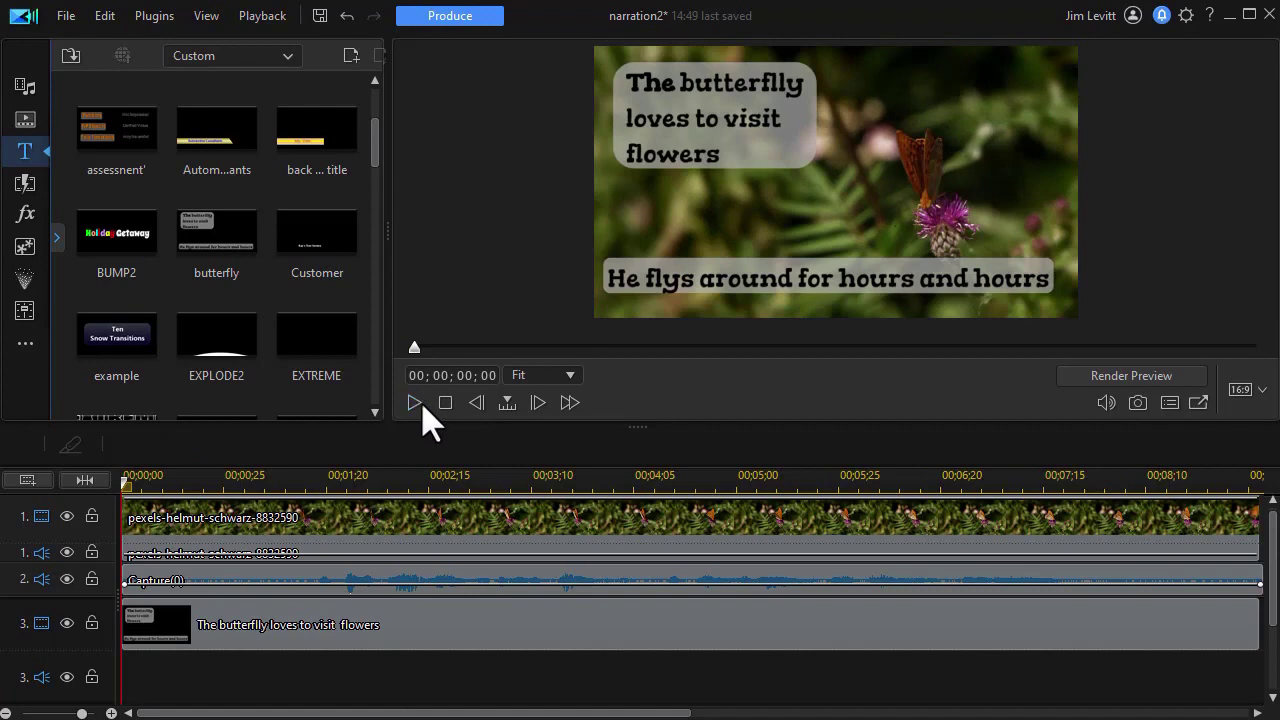
left_click(416, 403)
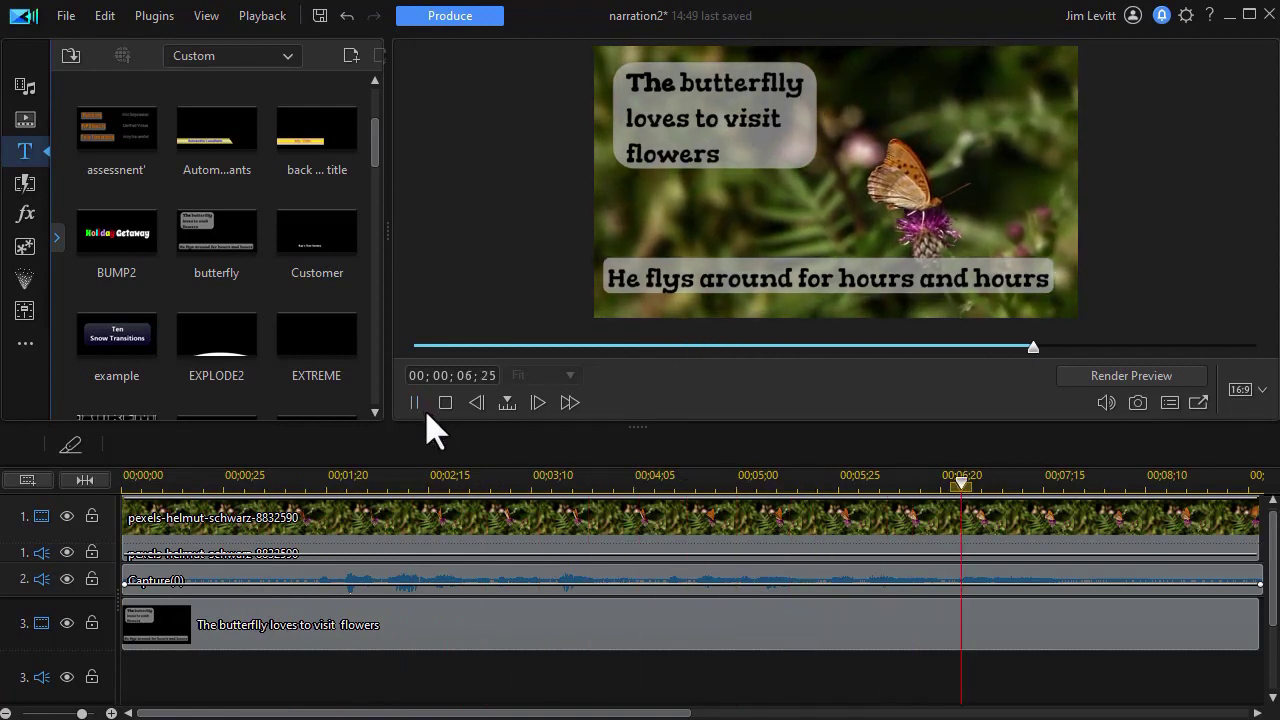
Pause playback, set the playhead to 00;00;01;09, and select the butterfly title clip.
left_click(415, 403)
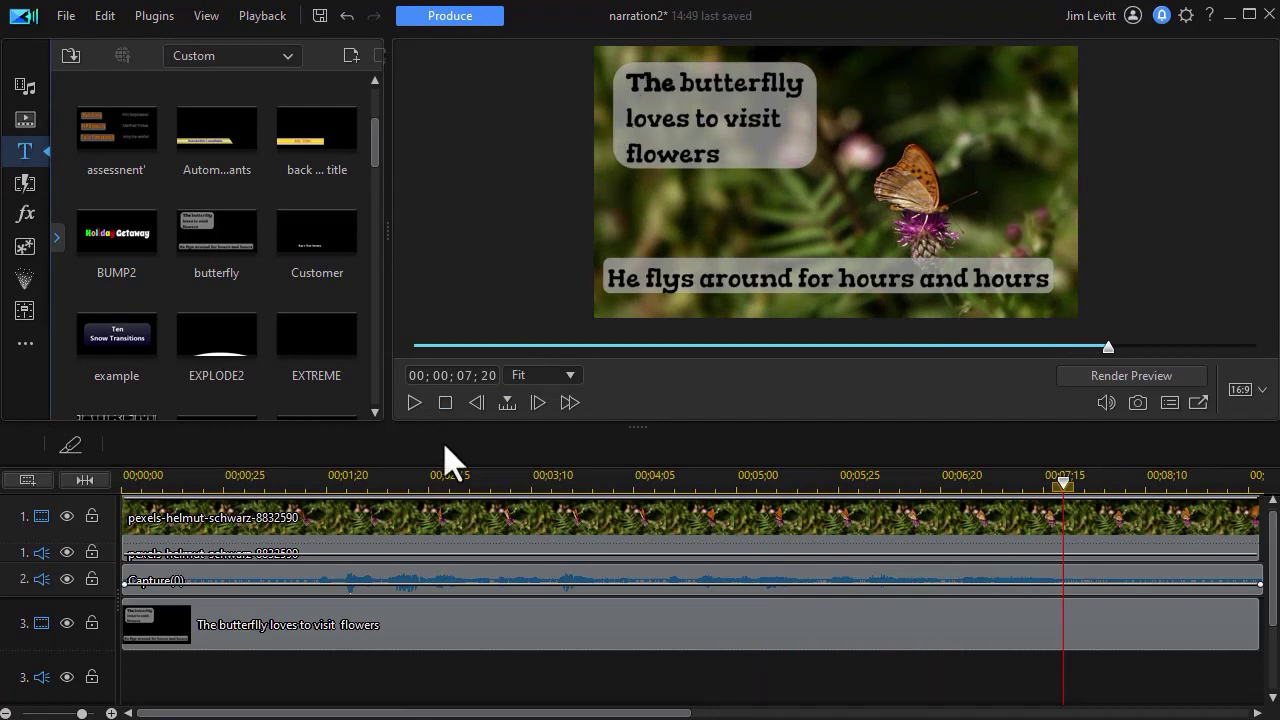
left_click(306, 484)
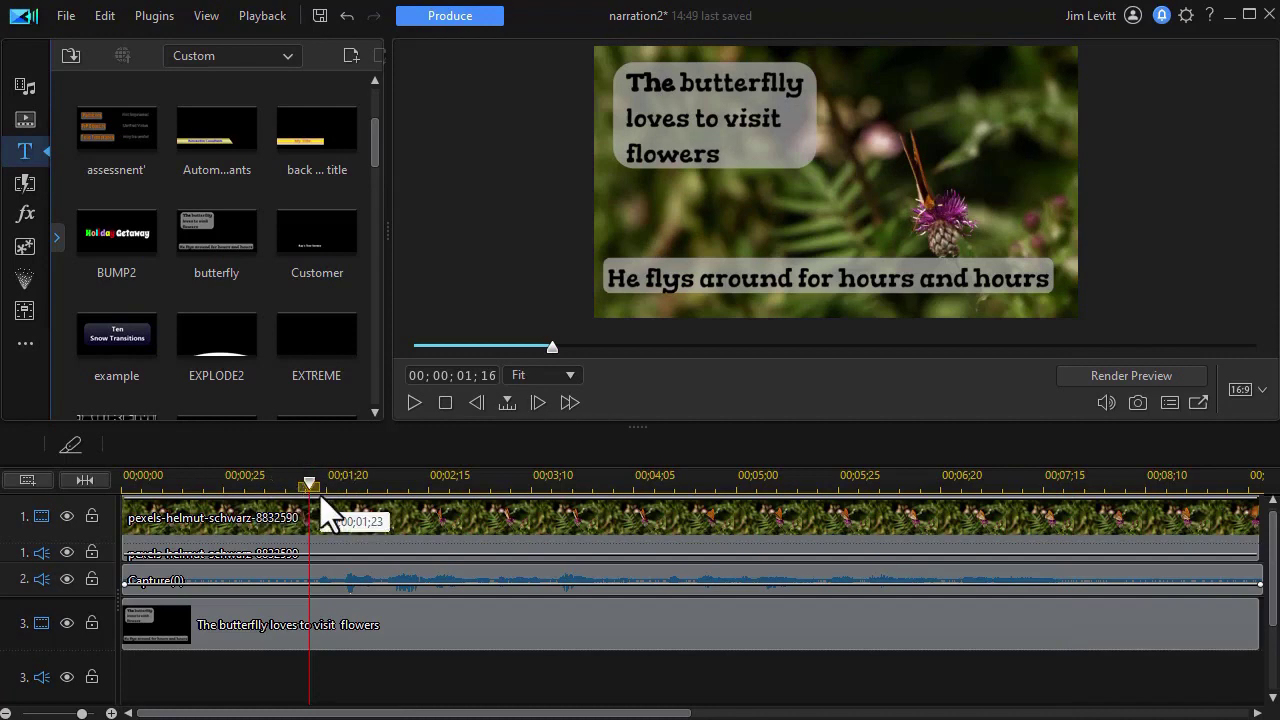
left_click(281, 486)
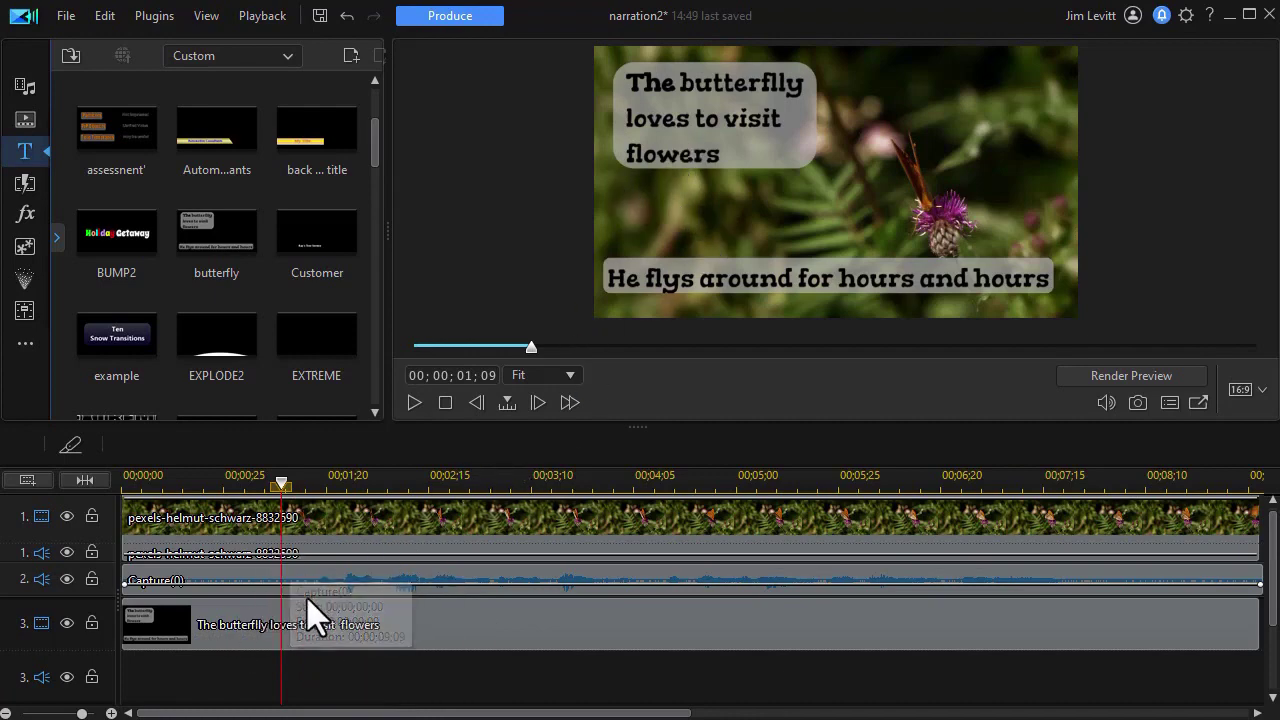
left_click(267, 609)
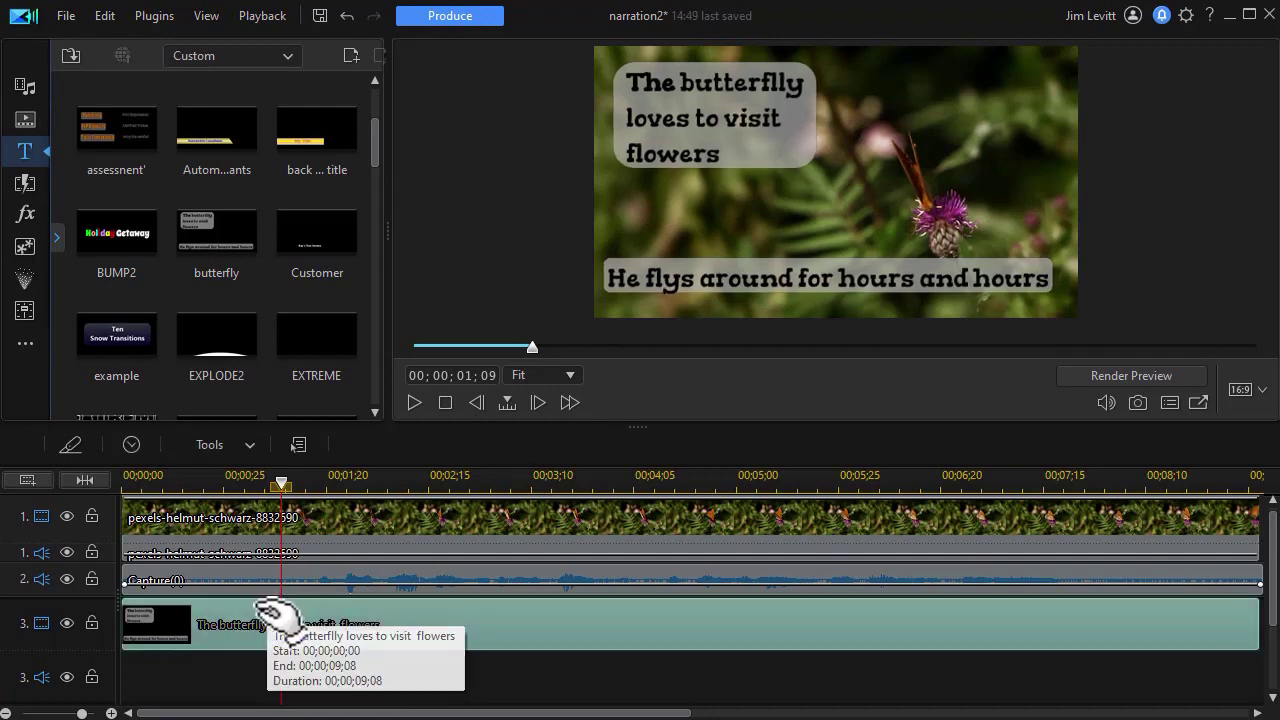
Split the title at 00;00;01;09 and trim the following pieces to start at 00;00;01;23 and 00;00;02;10.
key("ctrl+t")
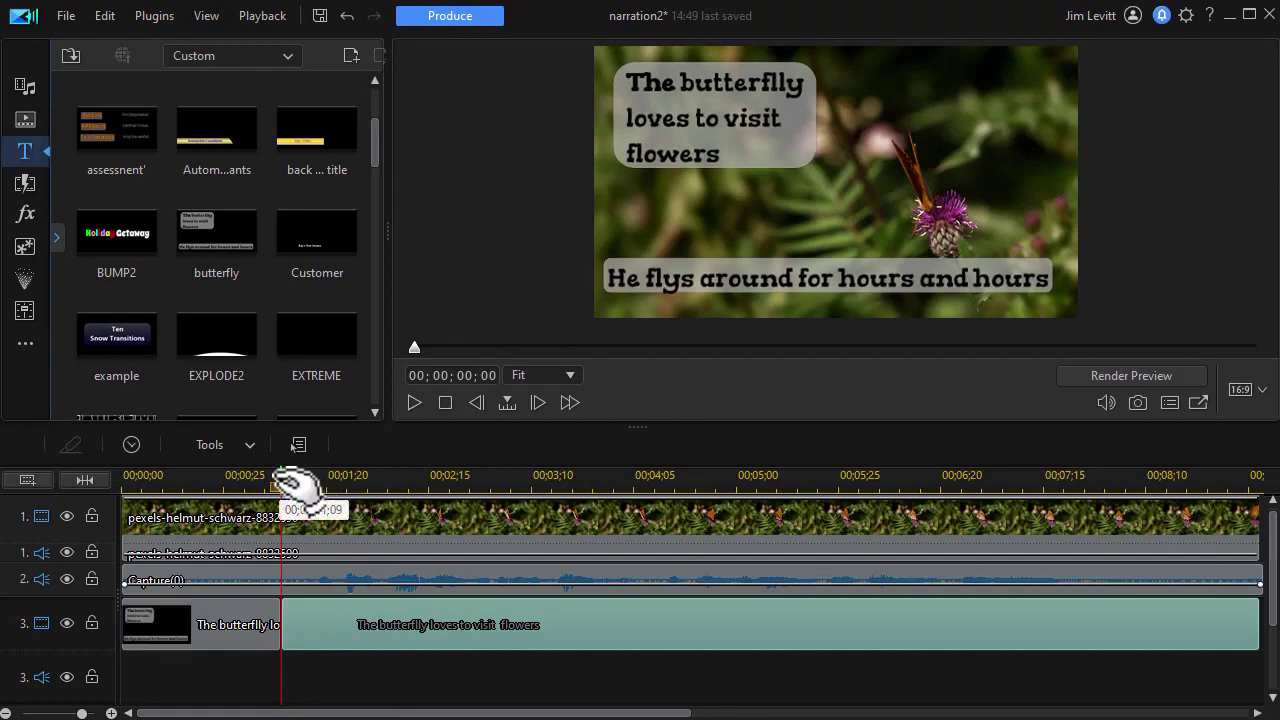
left_click_drag(280, 487, 338, 506)
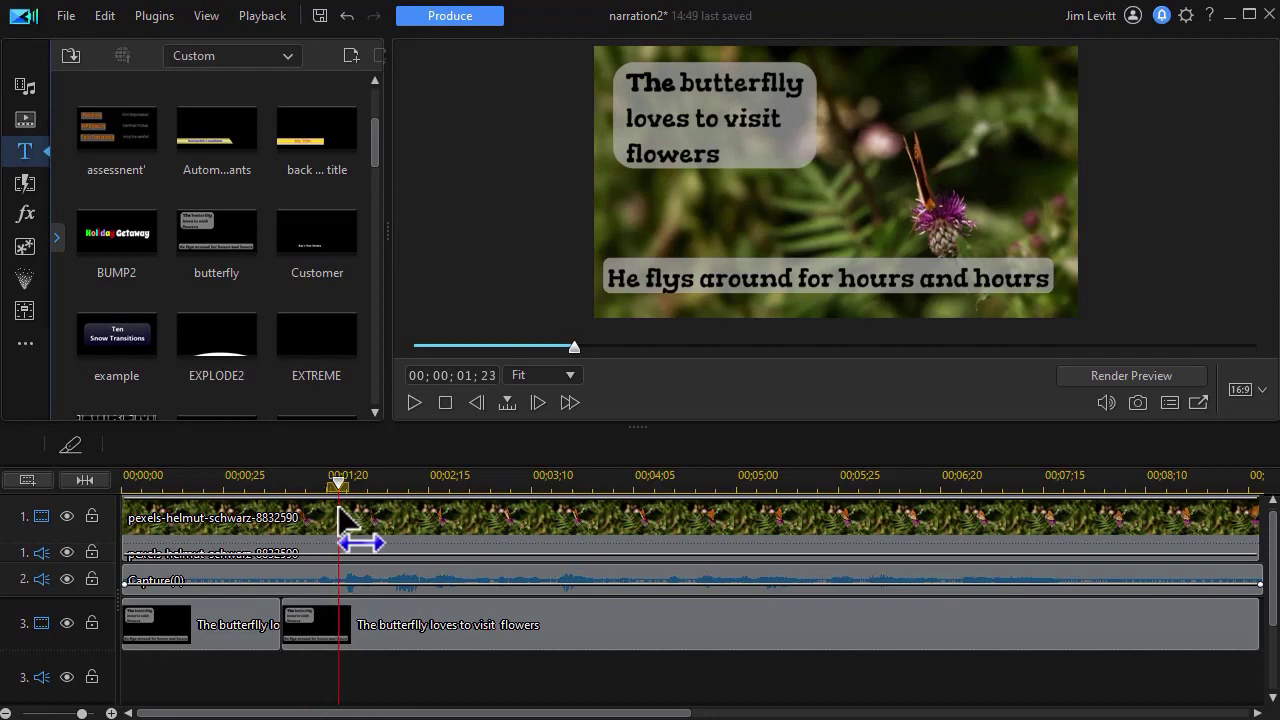
left_click(335, 630)
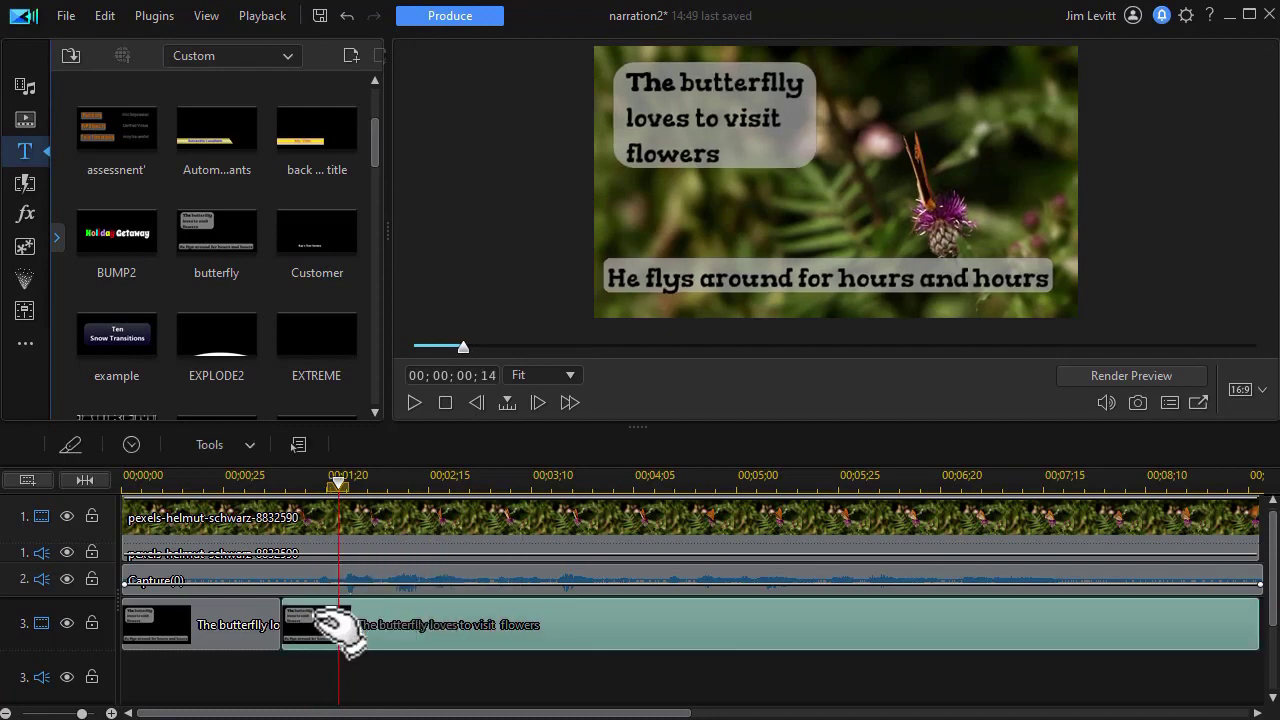
left_click_drag(335, 625, 405, 530)
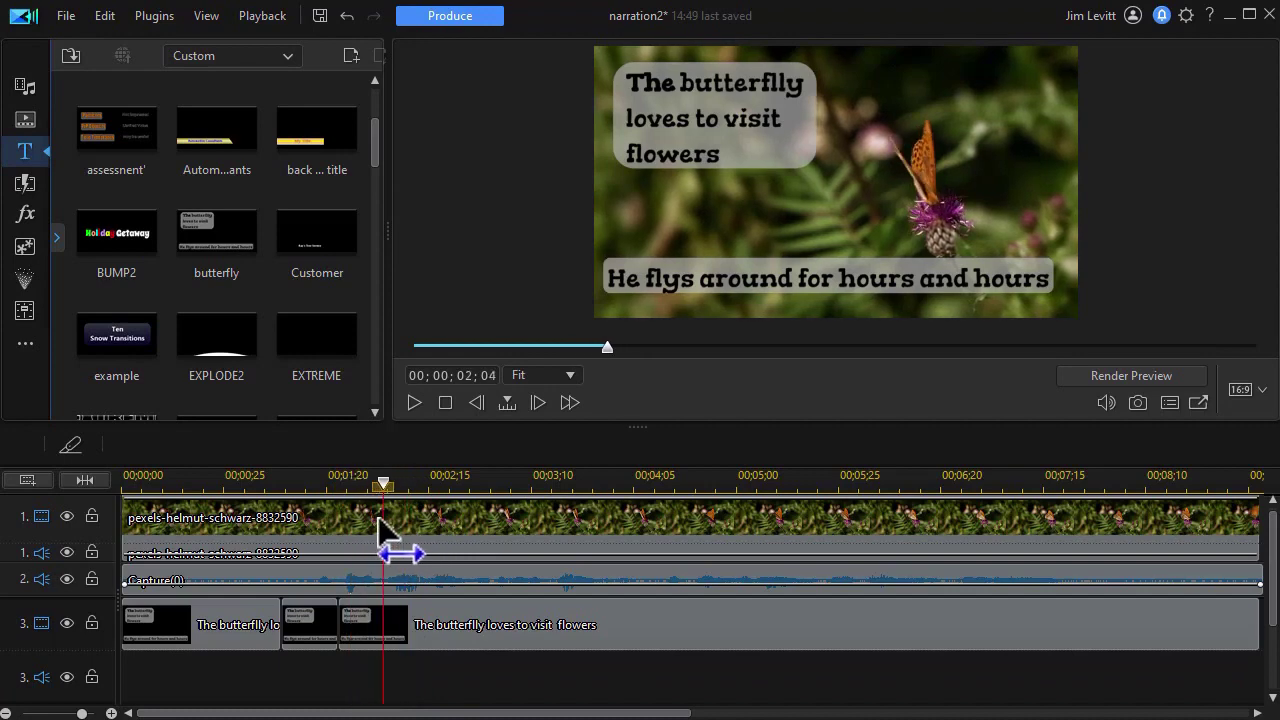
left_click_drag(380, 520, 408, 530)
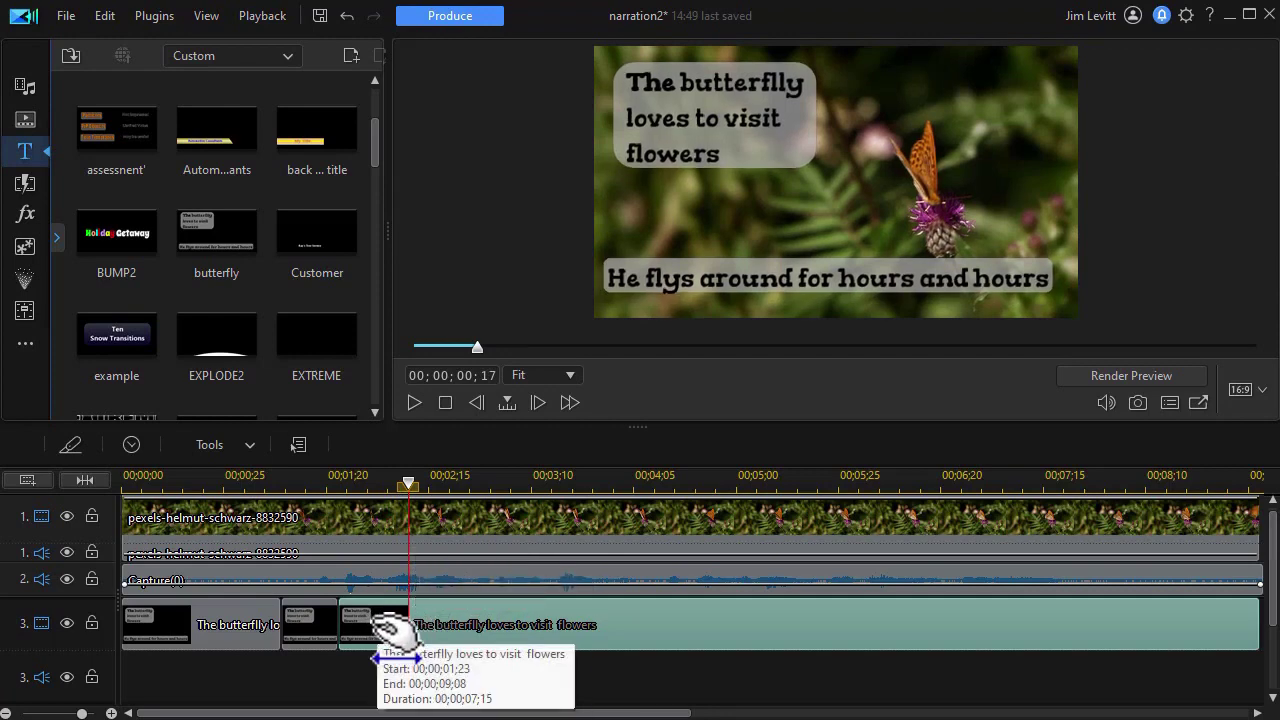
mouse_move(395, 630)
left_mouse_down()
mouse_move(412, 632)
mouse_move(406, 623)
left_mouse_up()
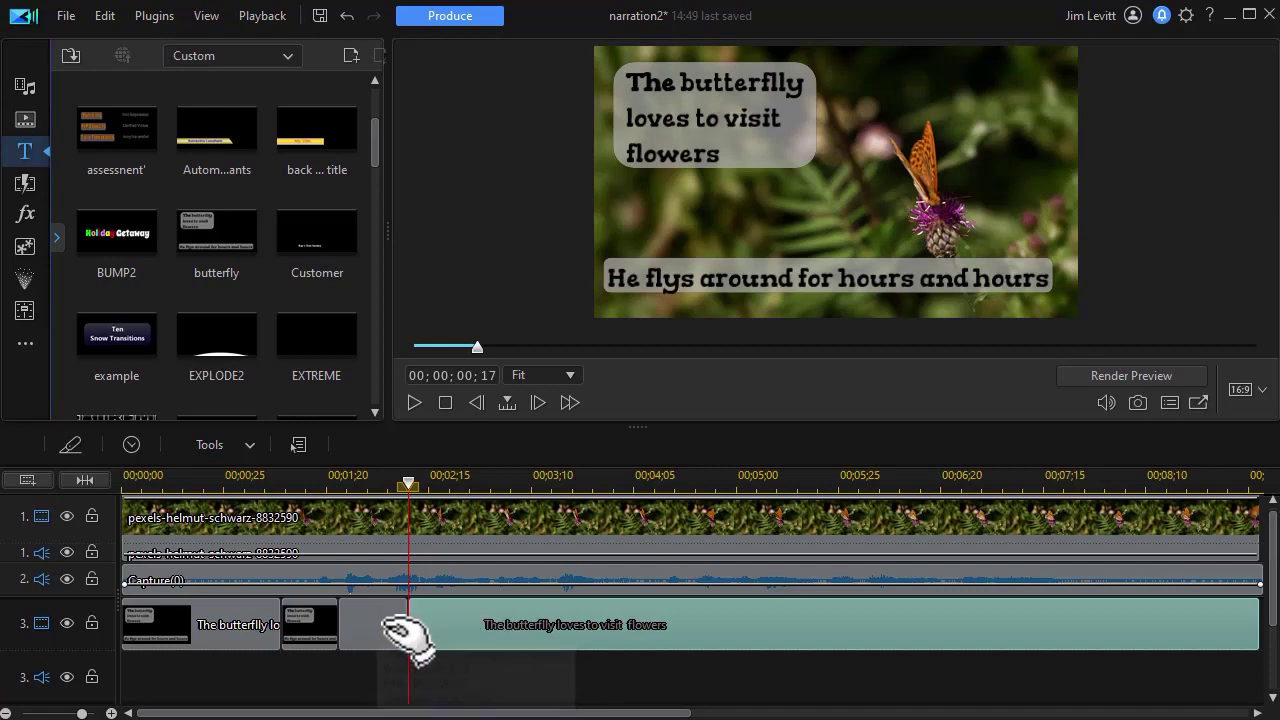
Move the playhead to 00;00;02;29 and shift the remaining title there, then undo that edit.
left_click(417, 487)
left_click_drag(422, 497, 471, 534)
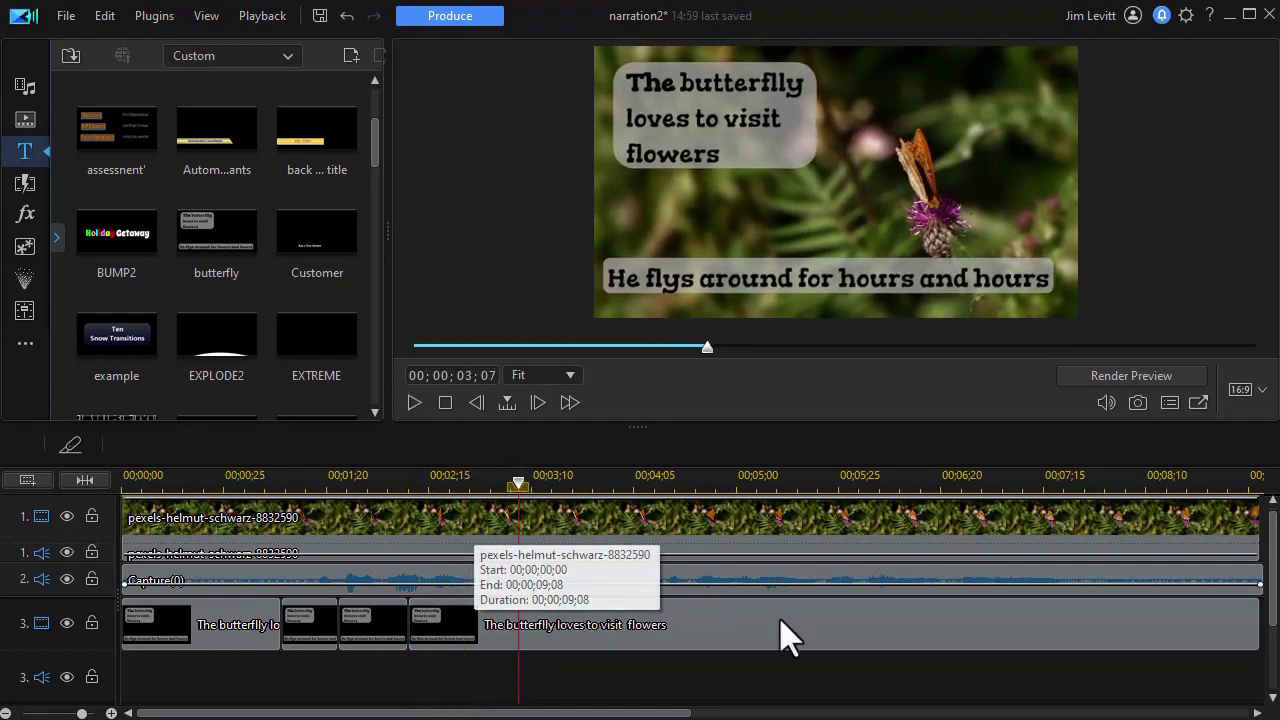
left_click_drag(517, 506, 479, 512)
left_click(458, 618)
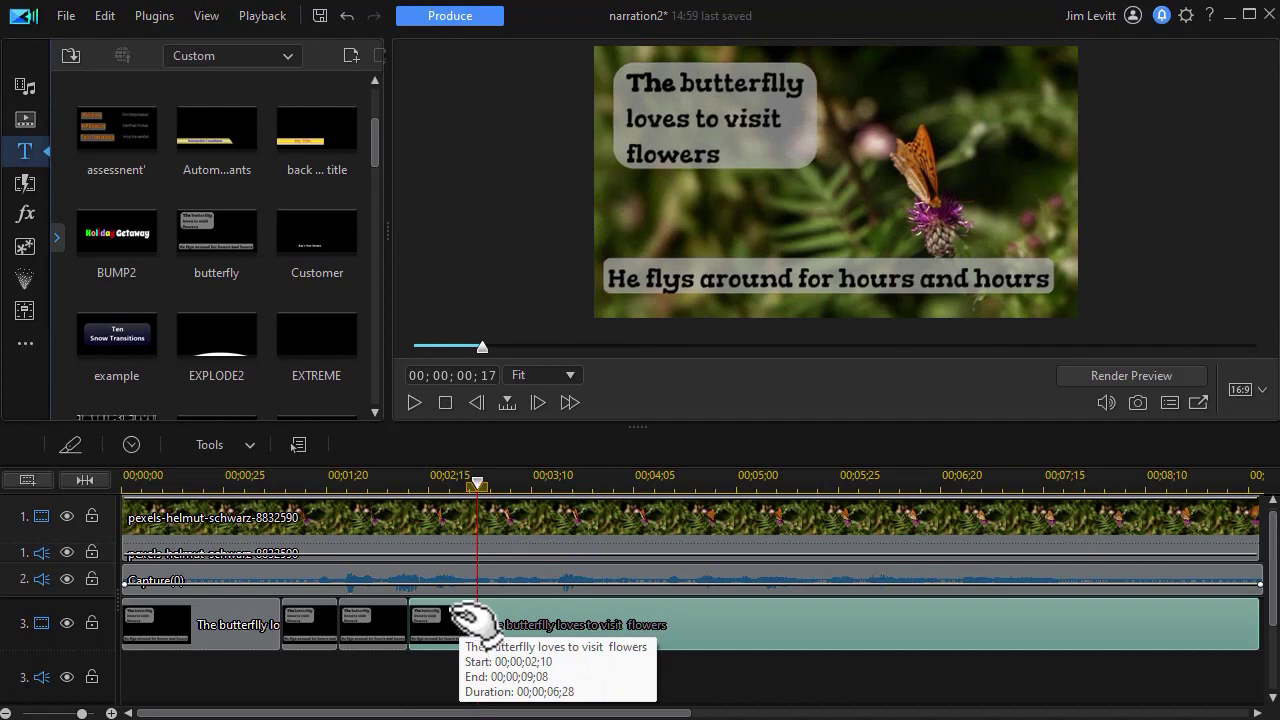
left_click_drag(500, 608, 543, 614)
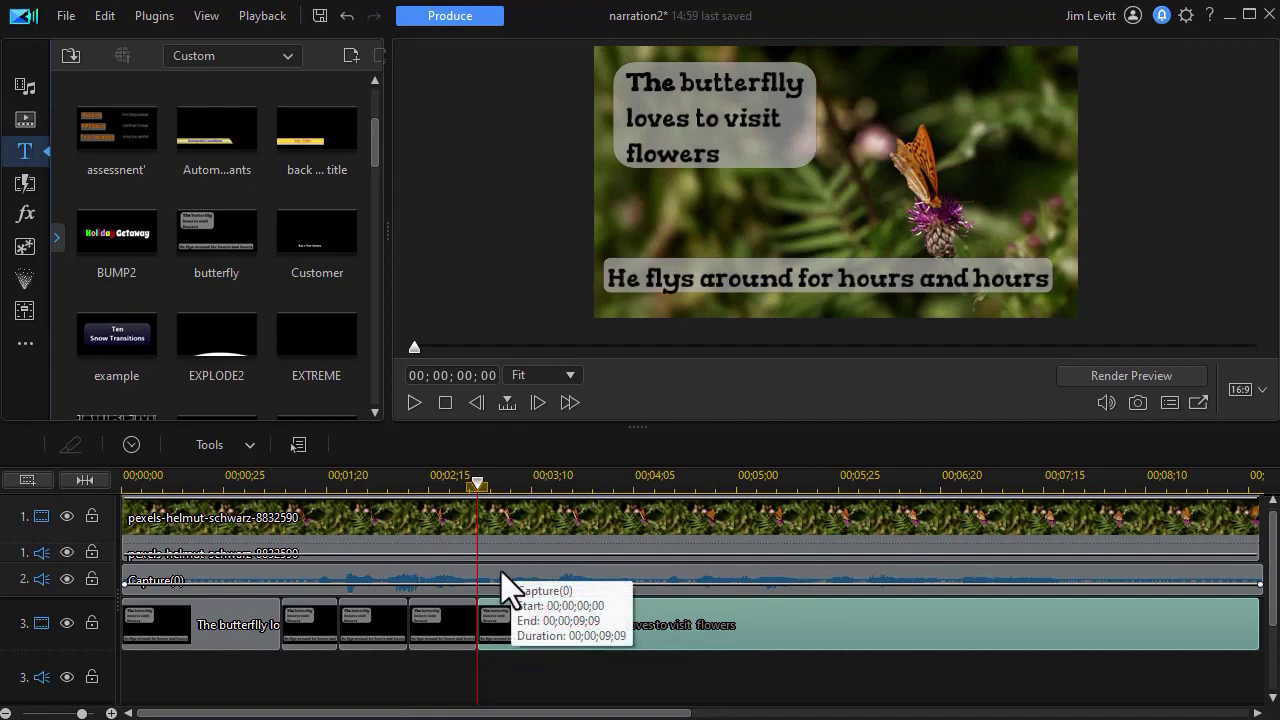
key("ctrl+z")
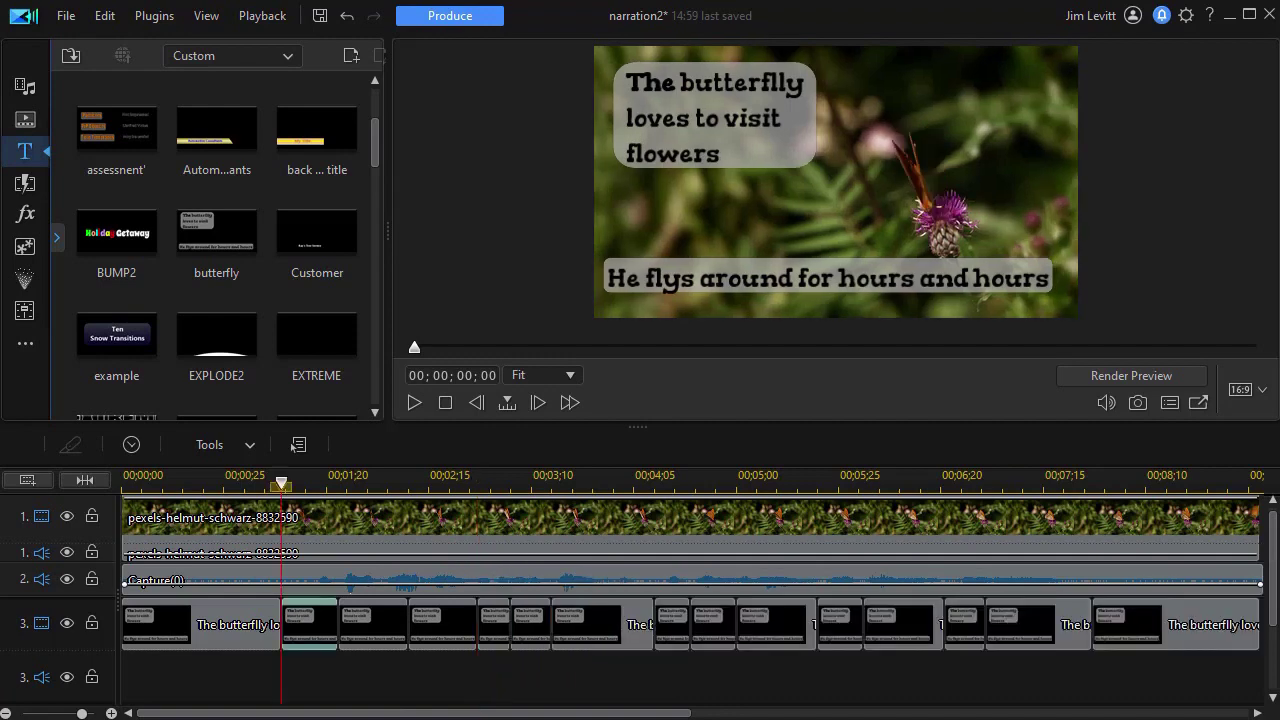
Set the word 'The' in the first title piece's top caption to bold white.
double_click(322, 628)
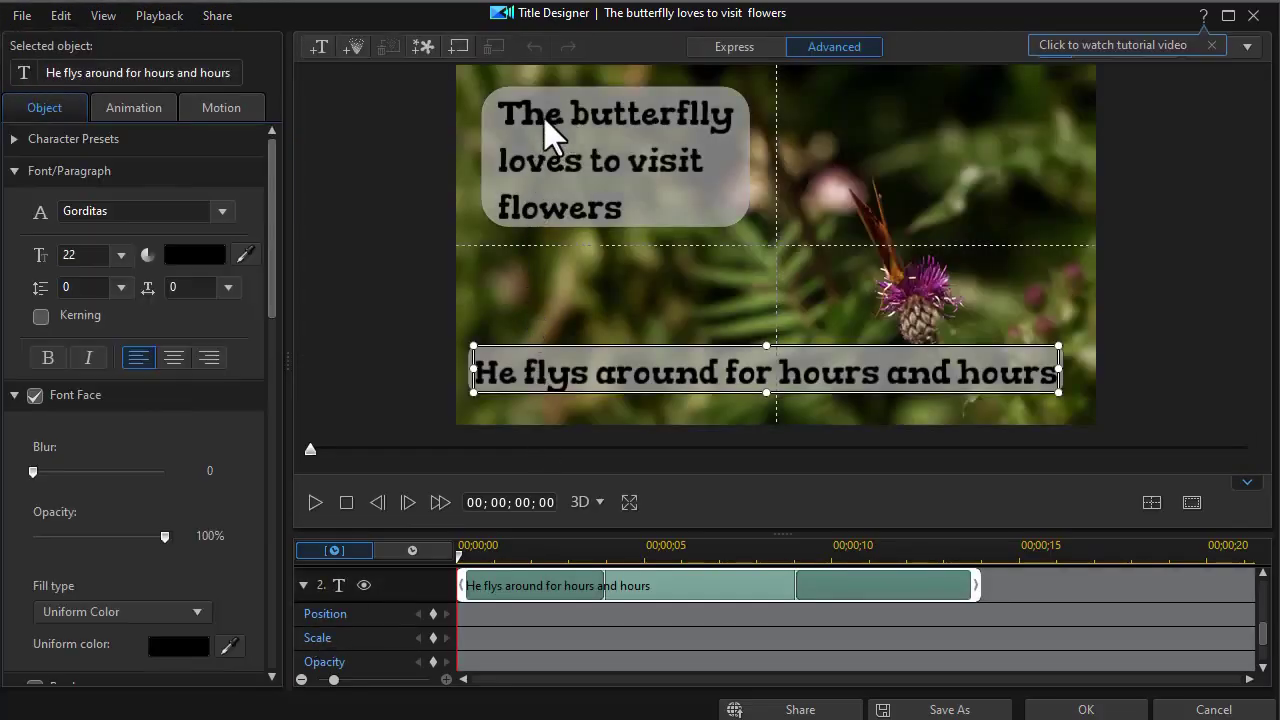
left_click(559, 121)
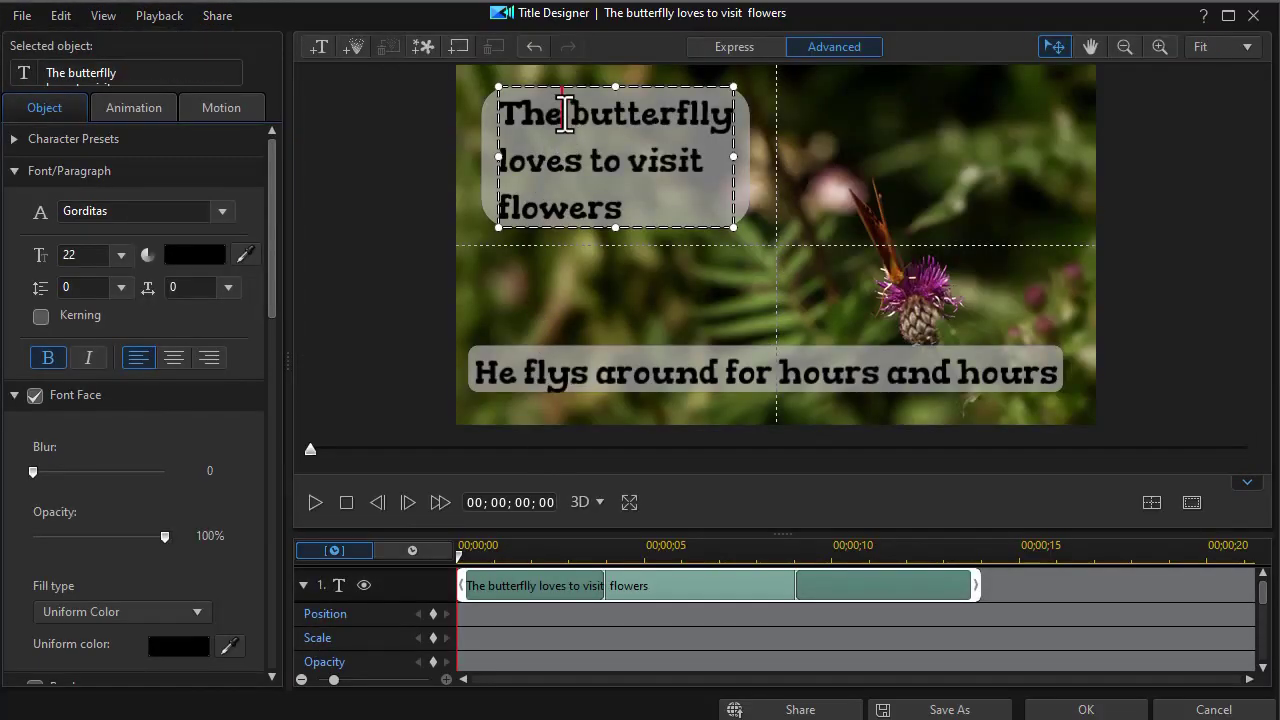
left_click_drag(563, 114, 481, 112)
left_click(178, 648)
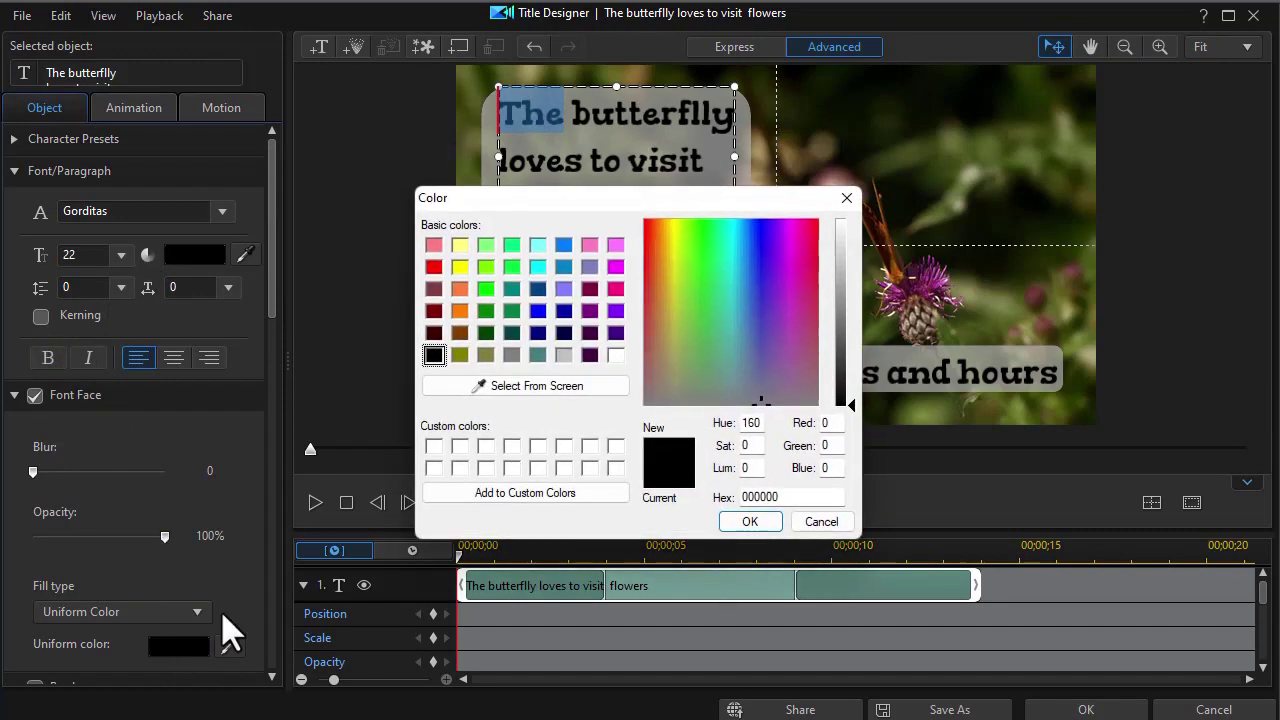
left_click(616, 354)
left_click(750, 521)
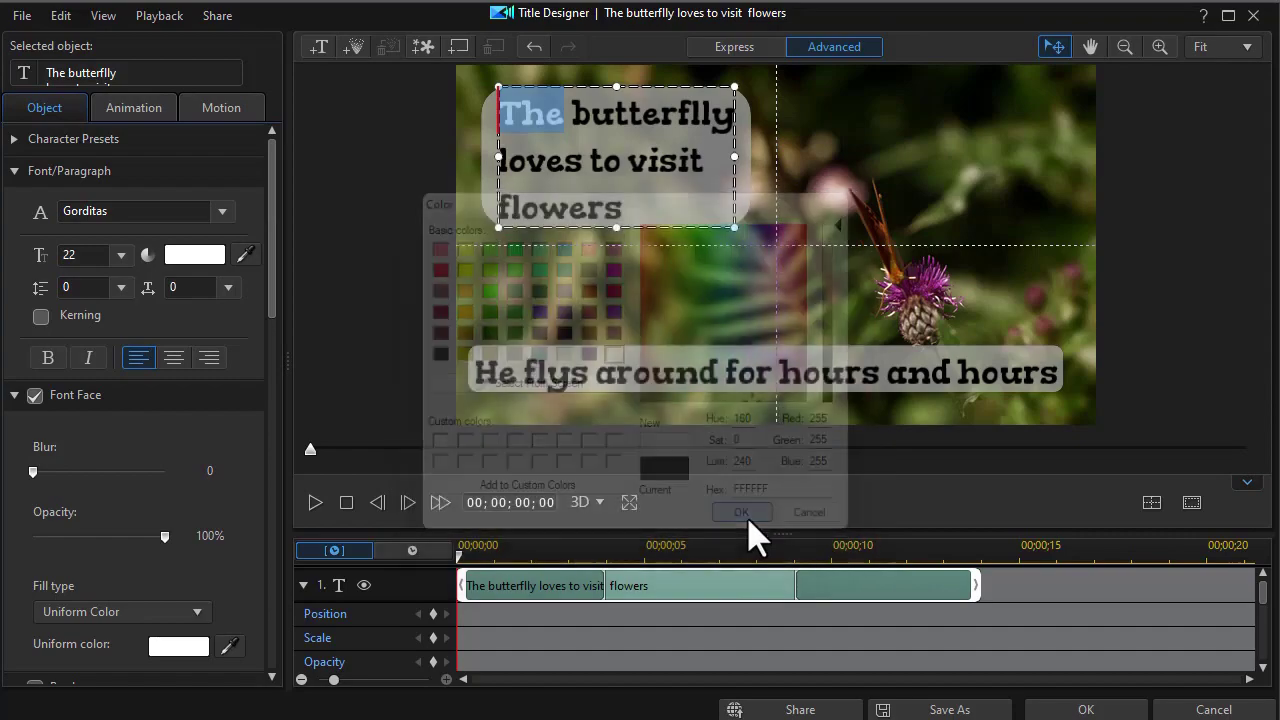
left_click(1085, 710)
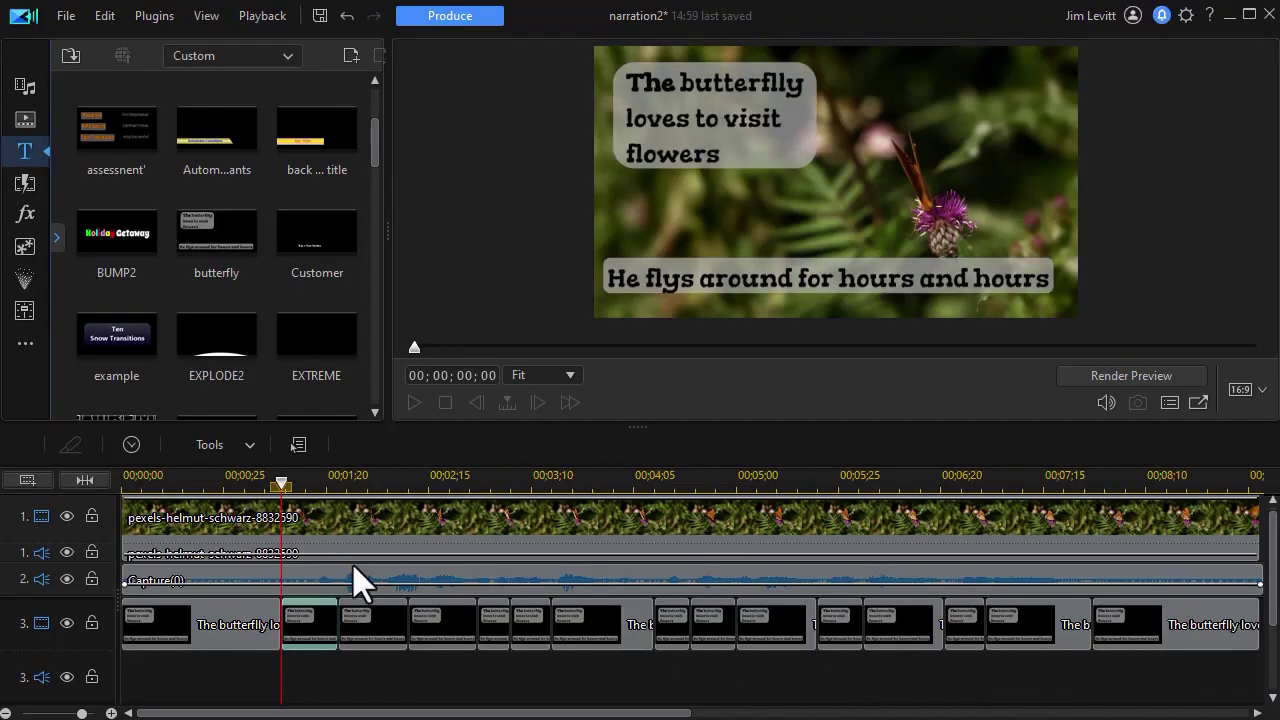
left_click(369, 631)
Set the word 'butterflly' in the second title piece's top caption to bold white.
double_click(369, 631)
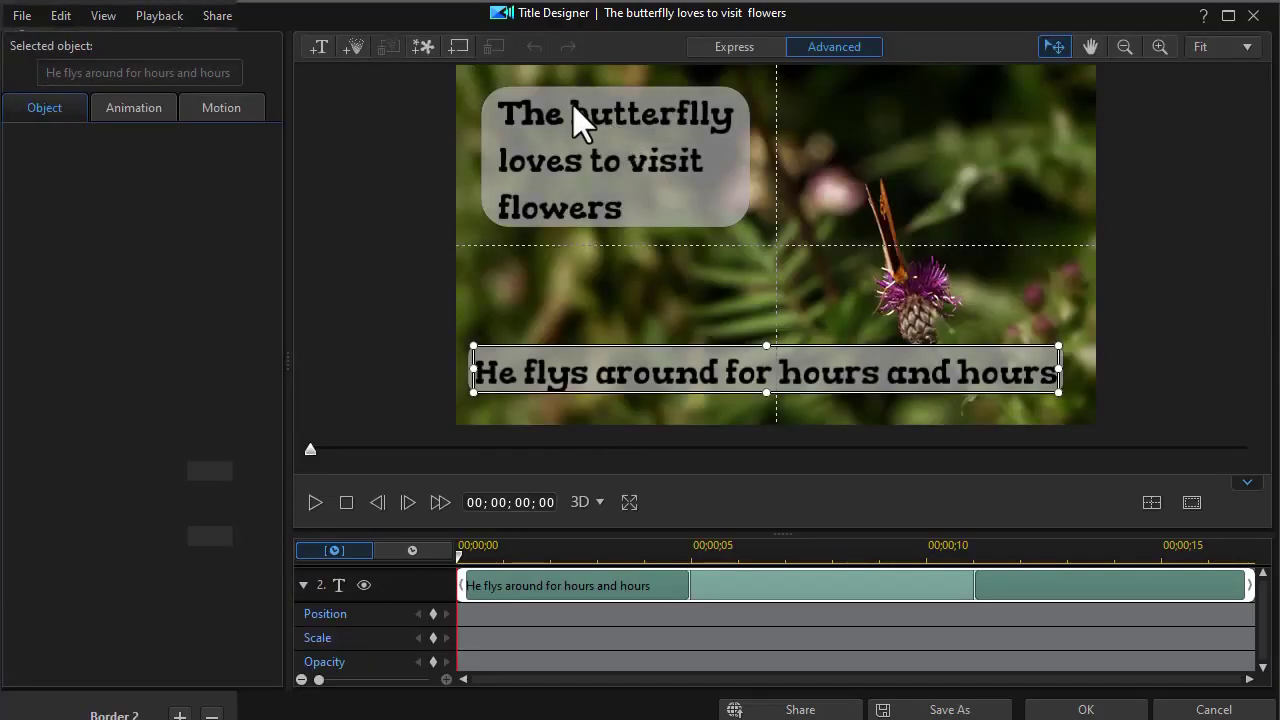
left_click(573, 109)
left_click_drag(573, 109, 683, 121)
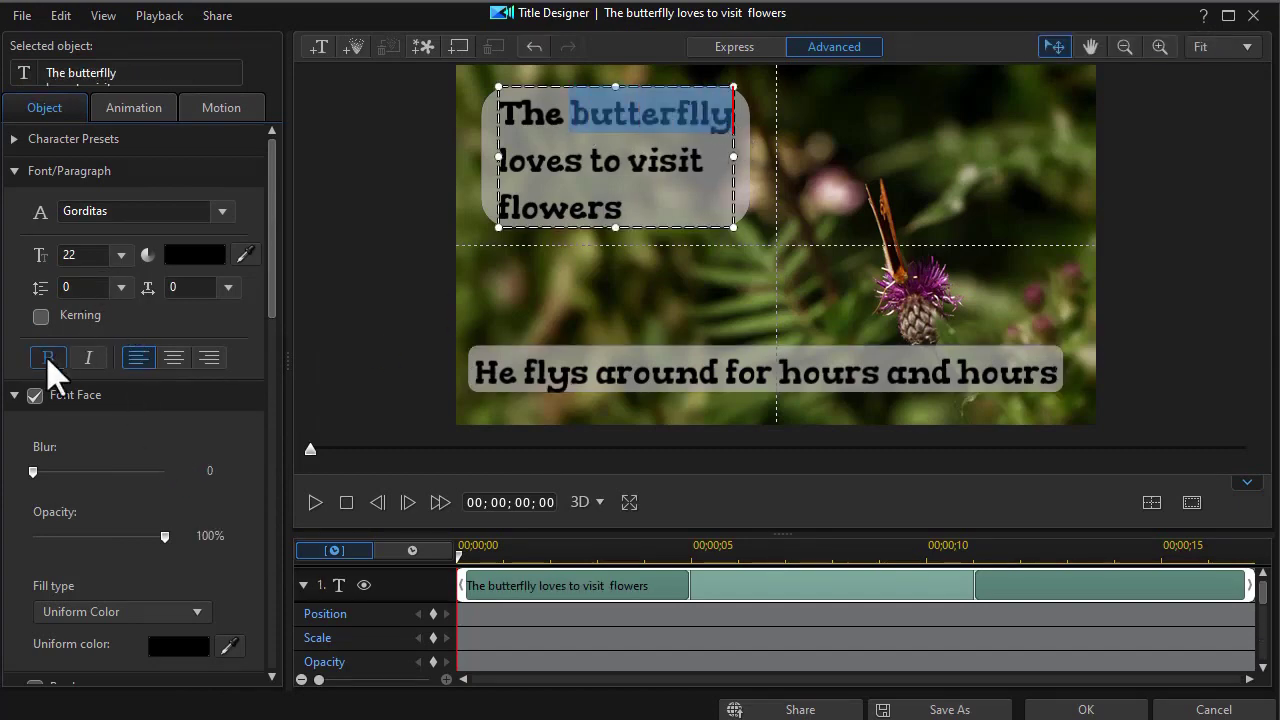
left_click(174, 648)
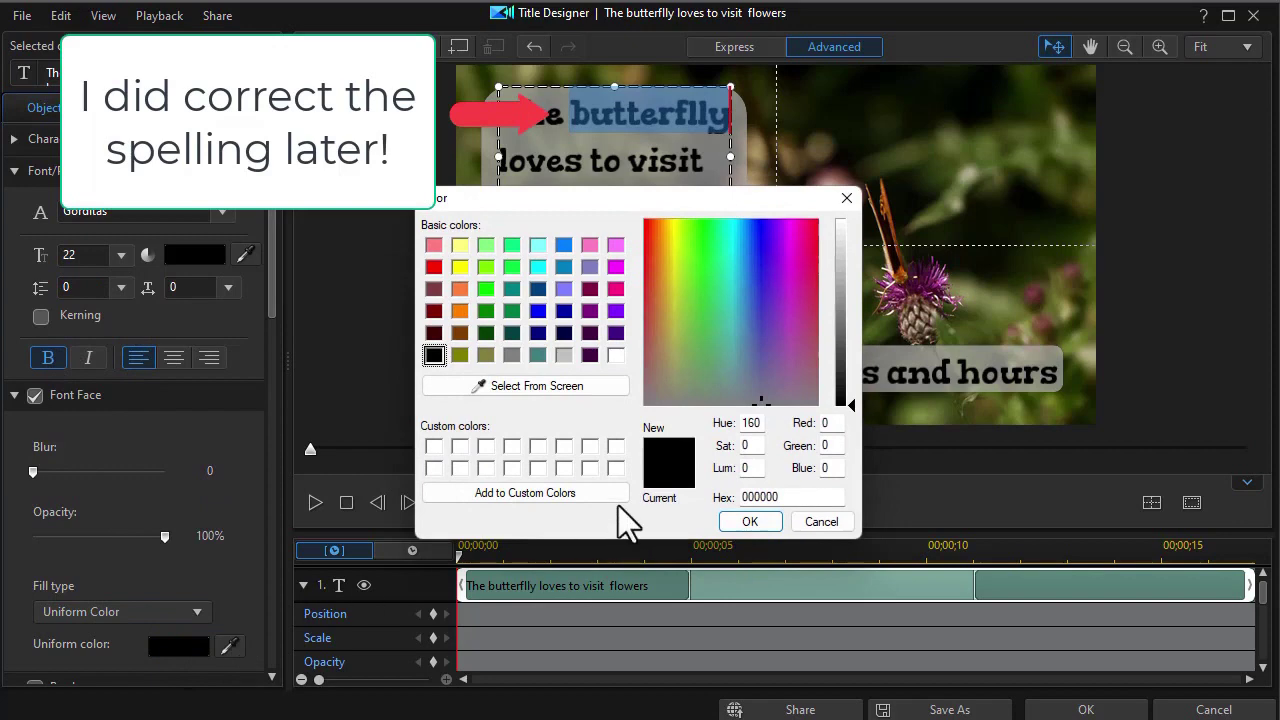
left_click(616, 356)
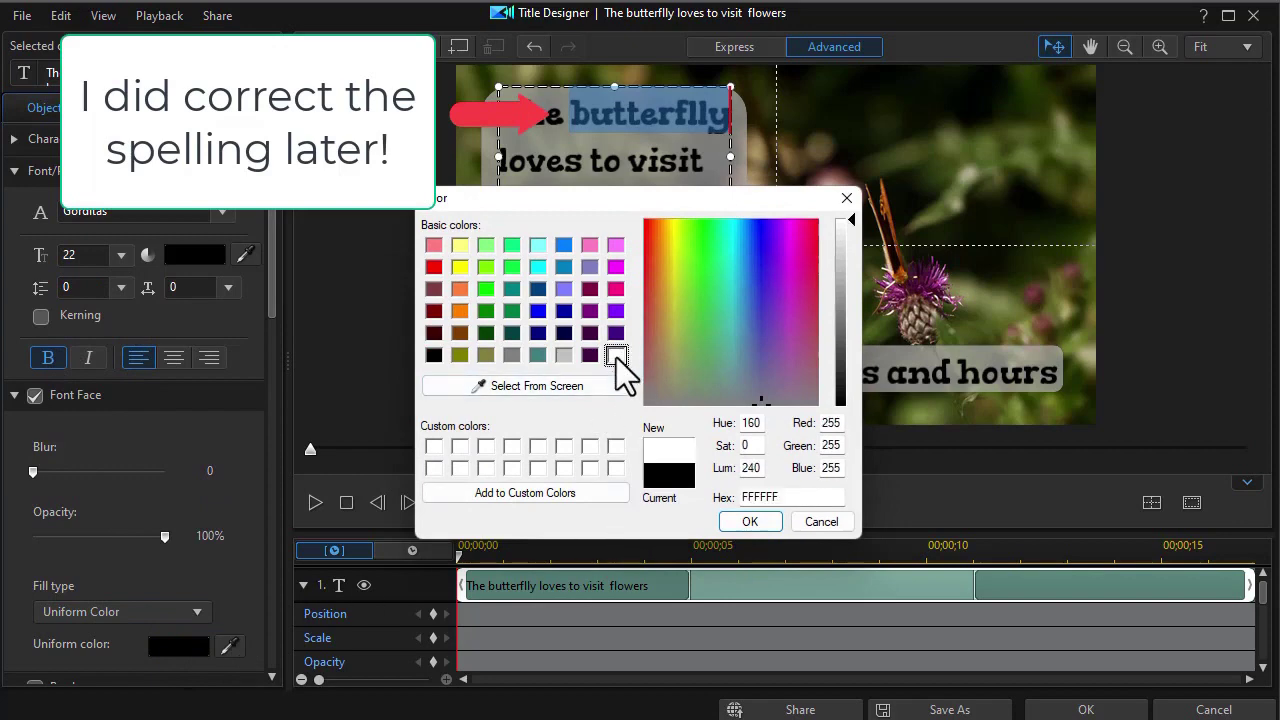
left_click(749, 522)
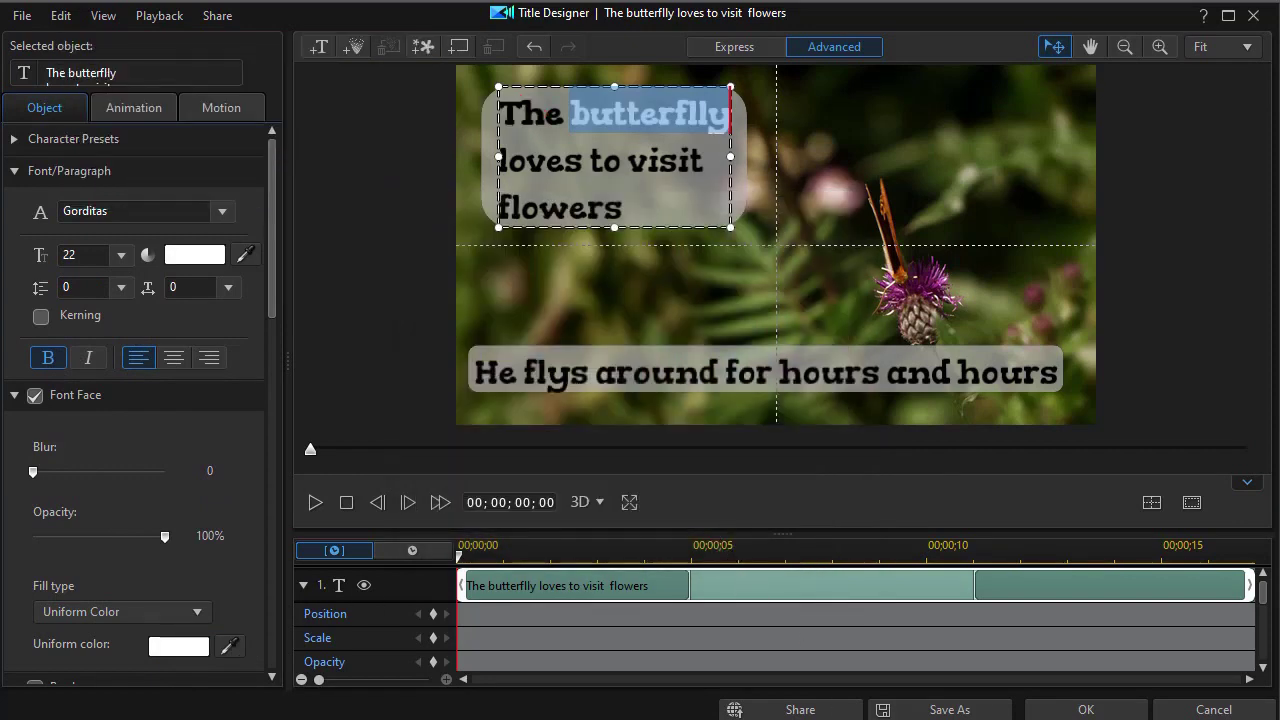
left_click(1085, 710)
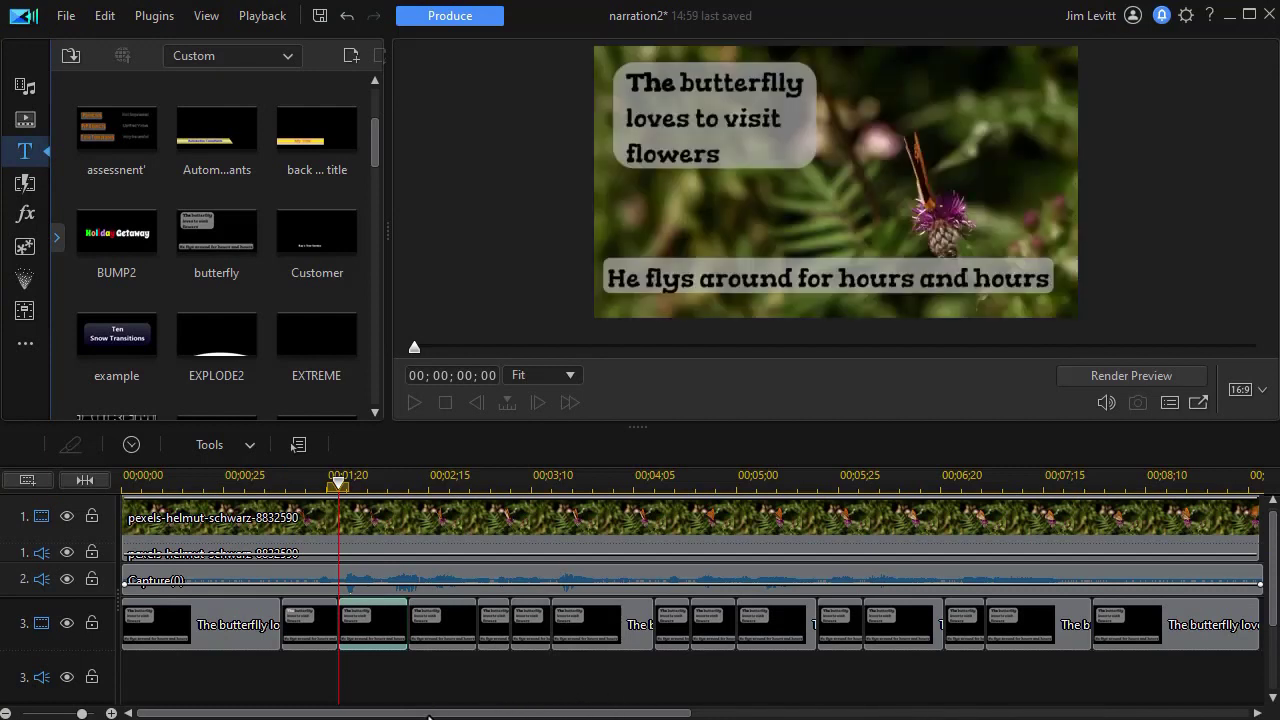
left_click(455, 640)
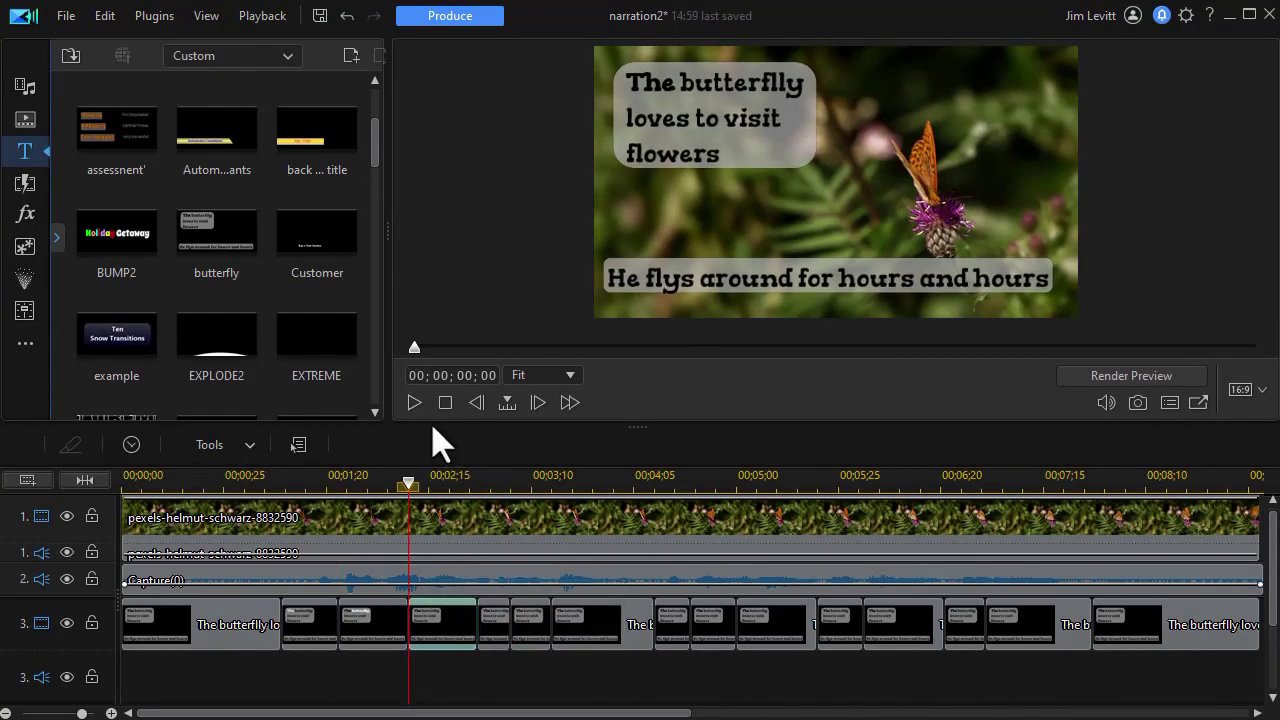
Set the word 'loves' in the third title piece's top caption to bold white.
double_click(442, 613)
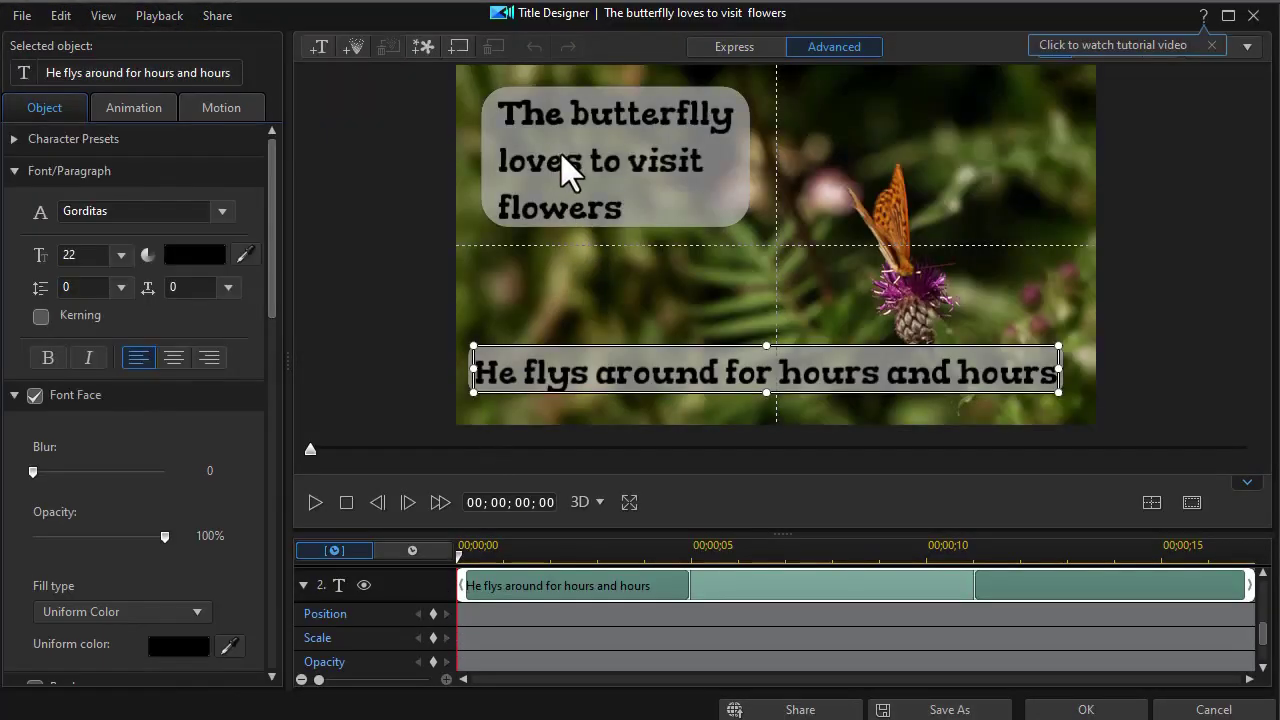
left_click(561, 154)
left_click(583, 162)
left_click_drag(583, 162, 457, 174)
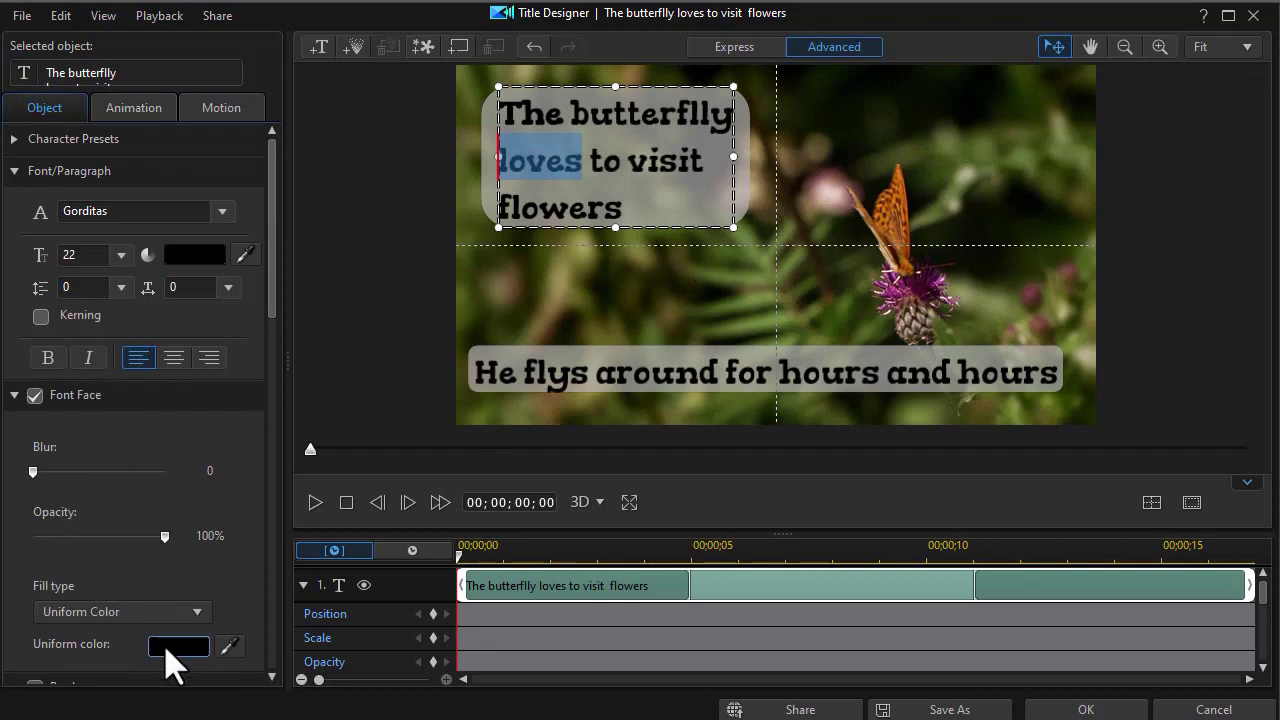
left_click(55, 363)
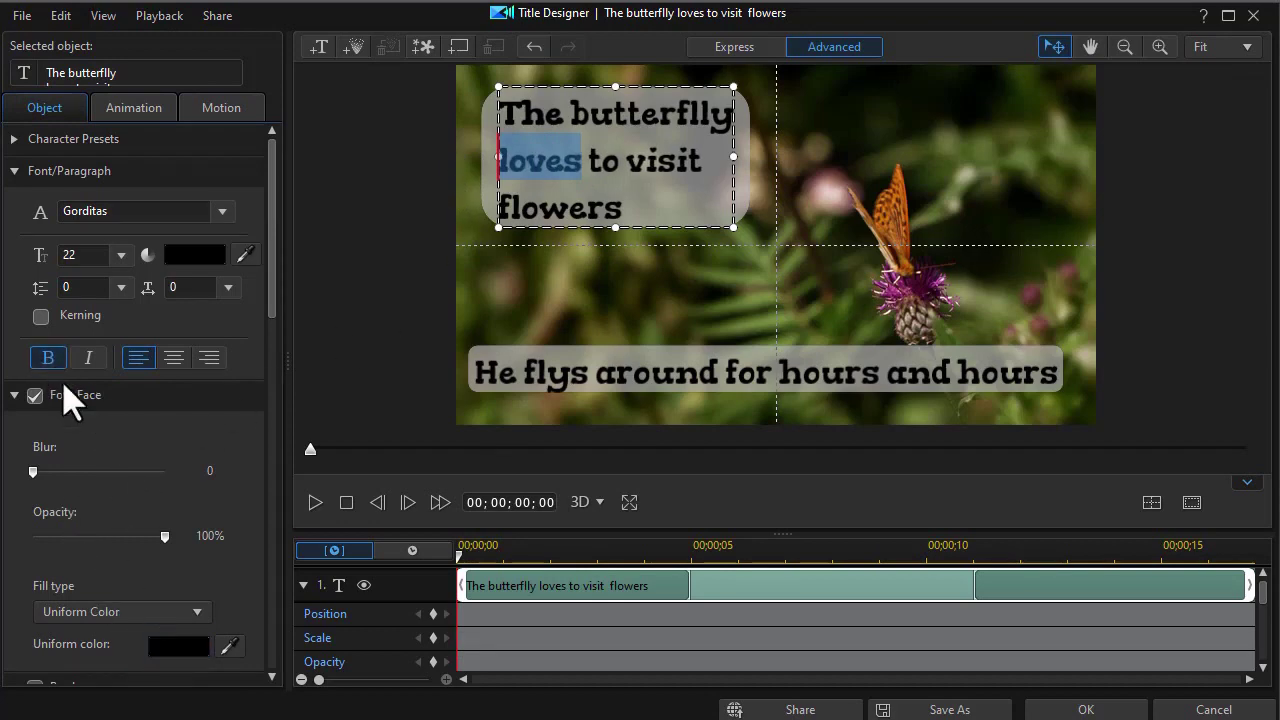
left_click(173, 648)
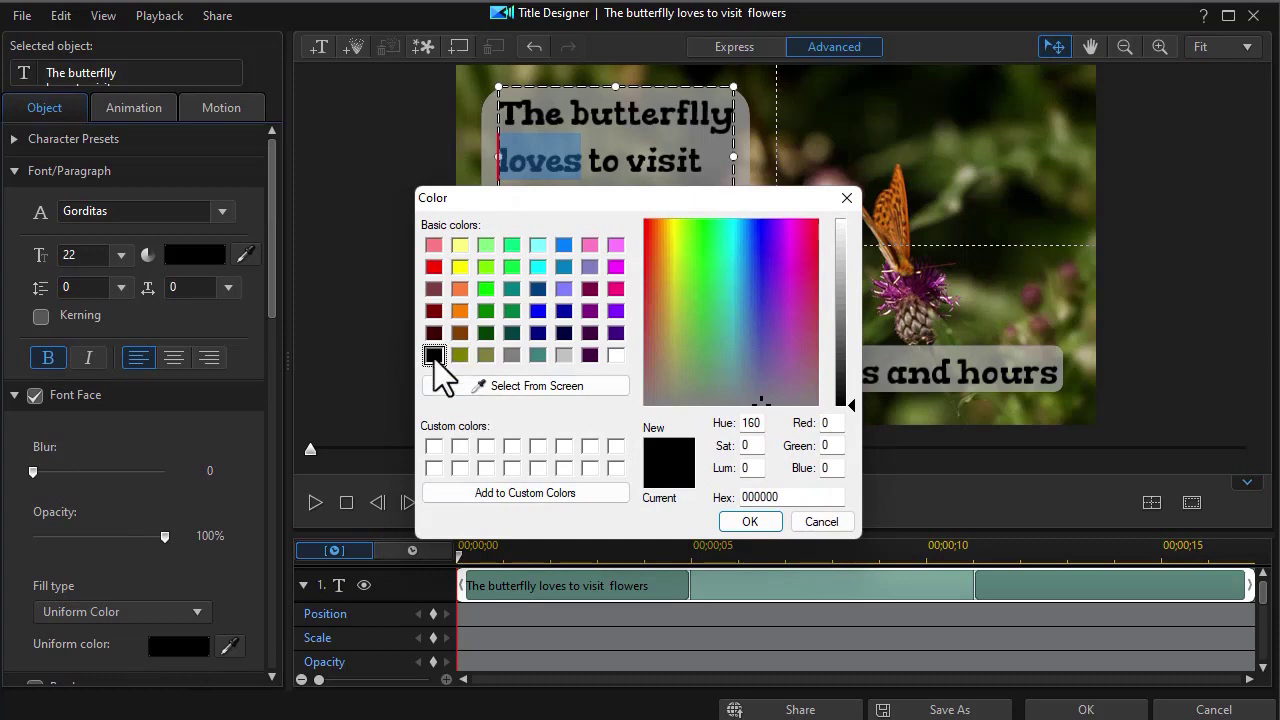
left_click(616, 354)
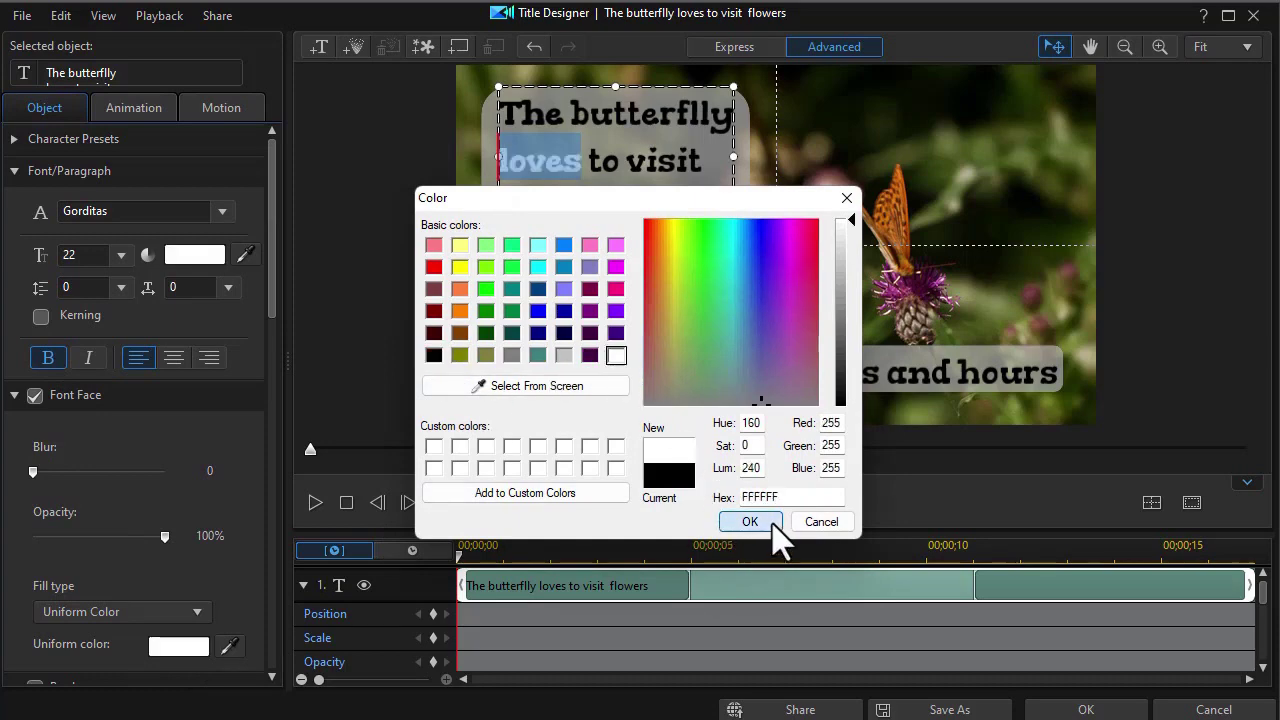
left_click(762, 521)
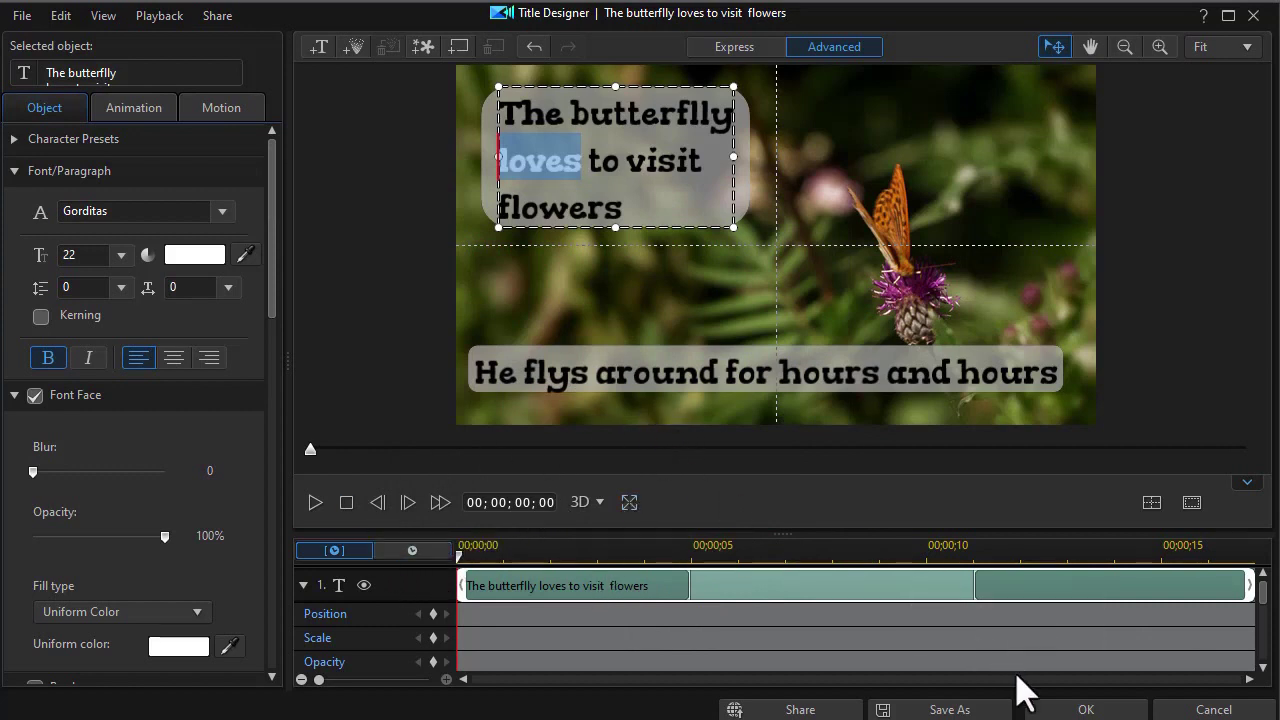
left_click(1108, 707)
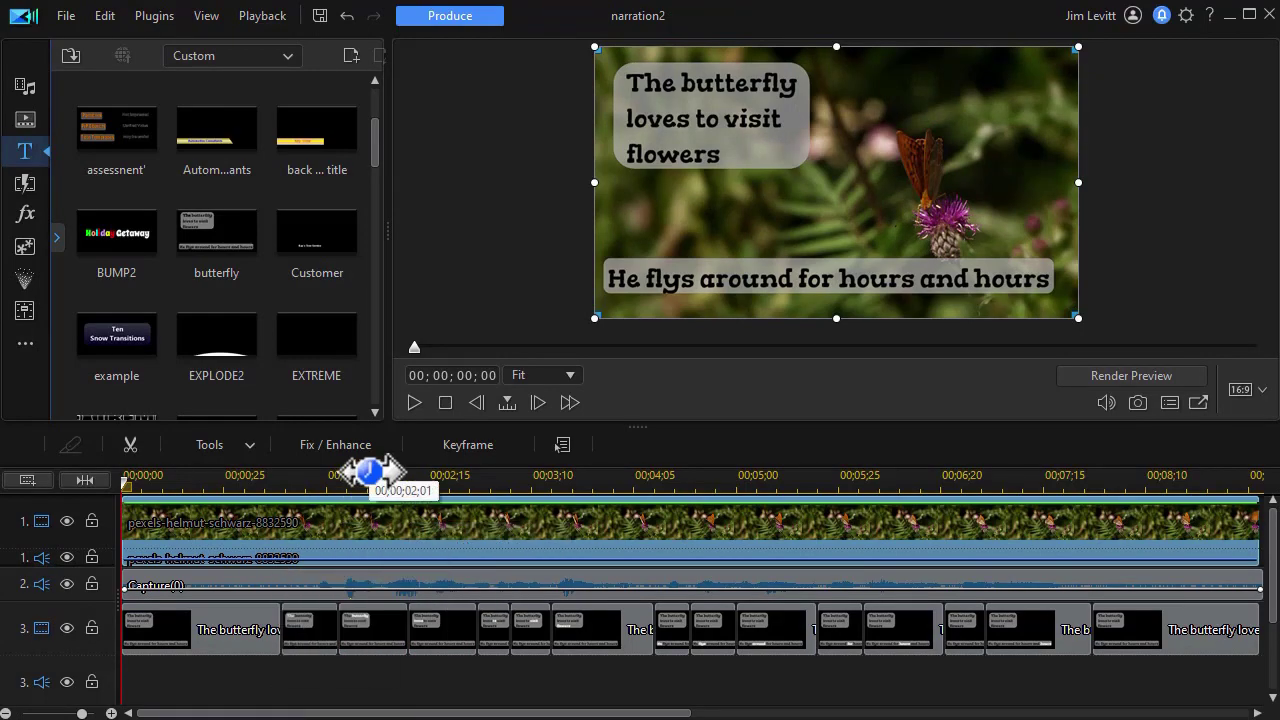
key("space")
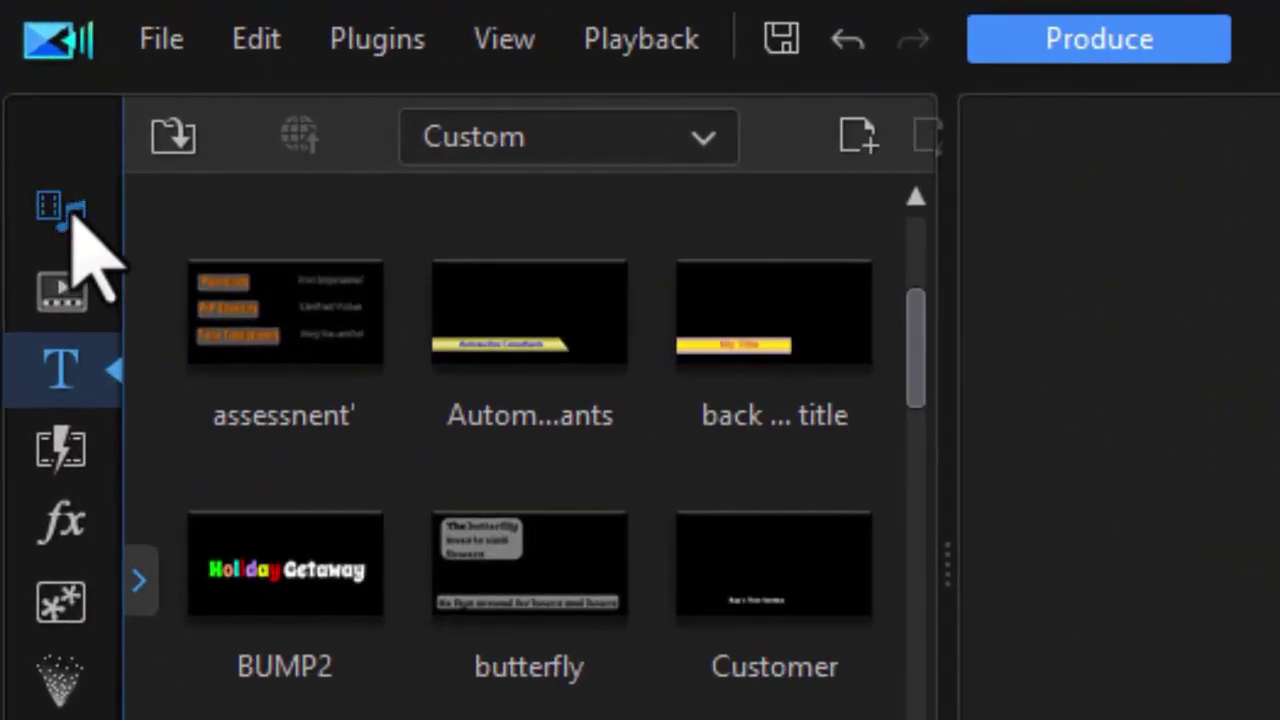
left_click(64, 210)
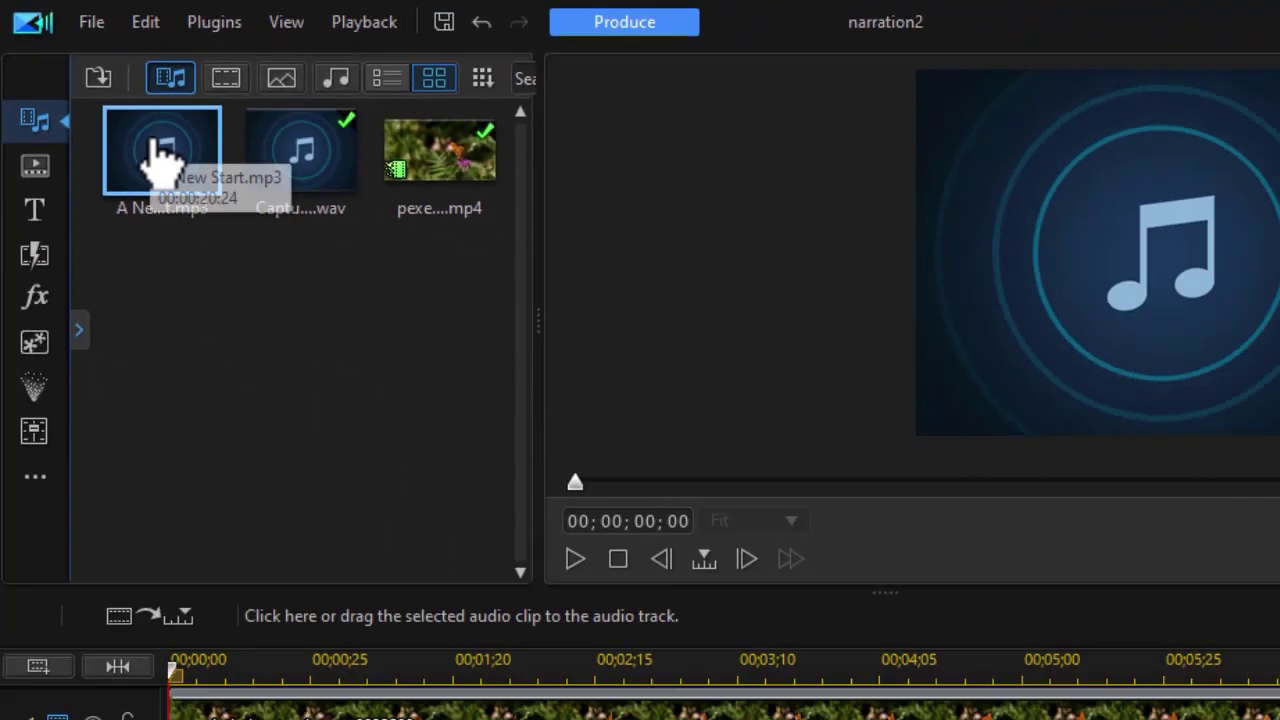
Put A New Start.mp3 on audio track 3, apply audio ducking, and lower its volume line.
scroll(88, 655, "down", 1)
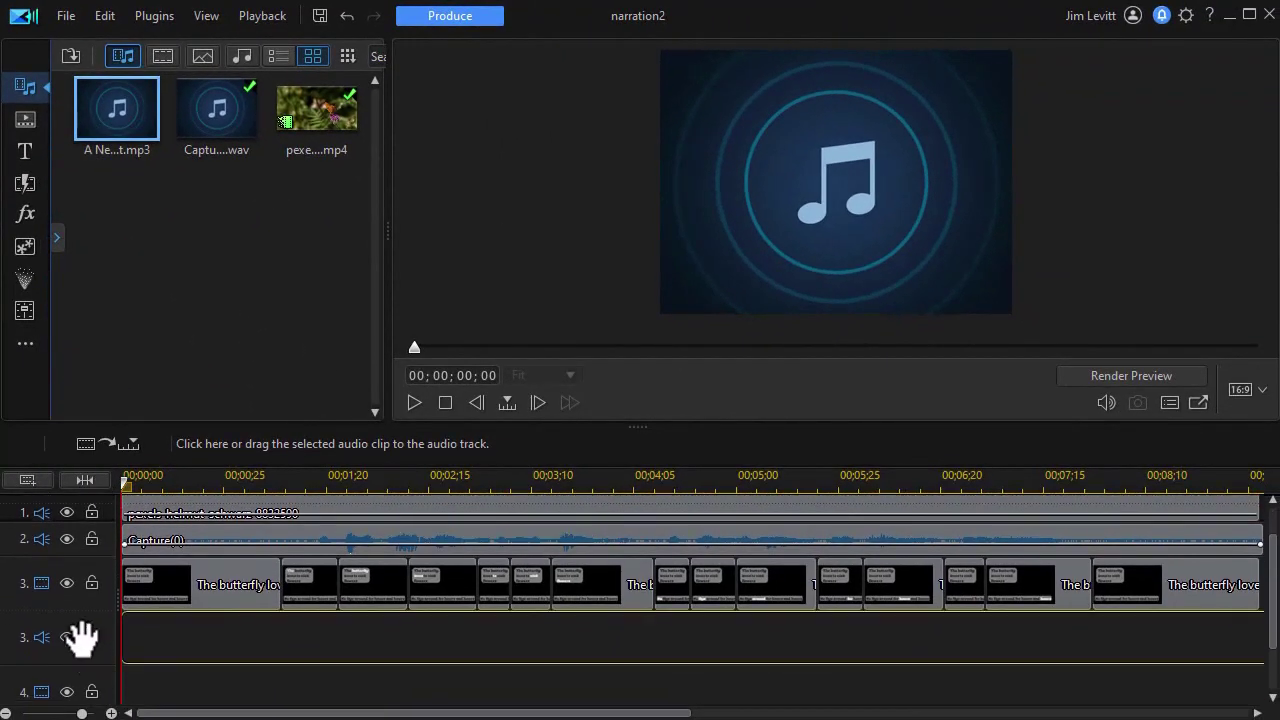
left_click_drag(80, 637, 100, 640)
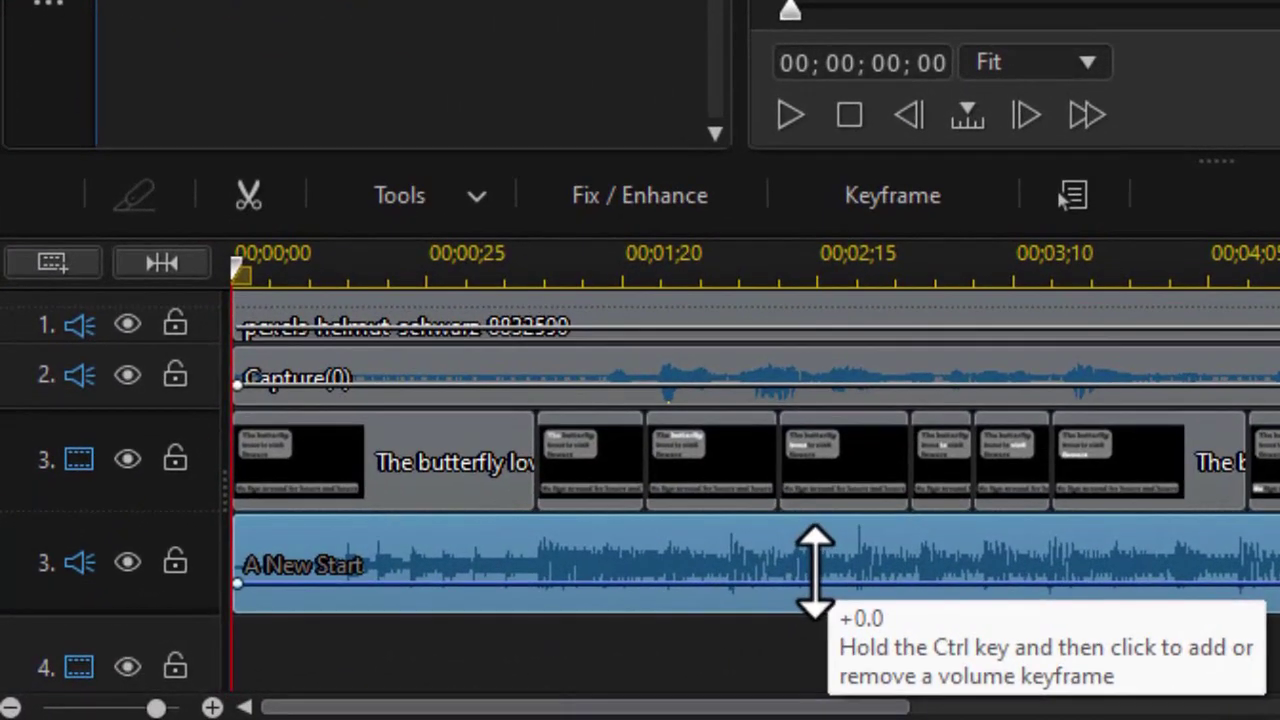
right_click(430, 644)
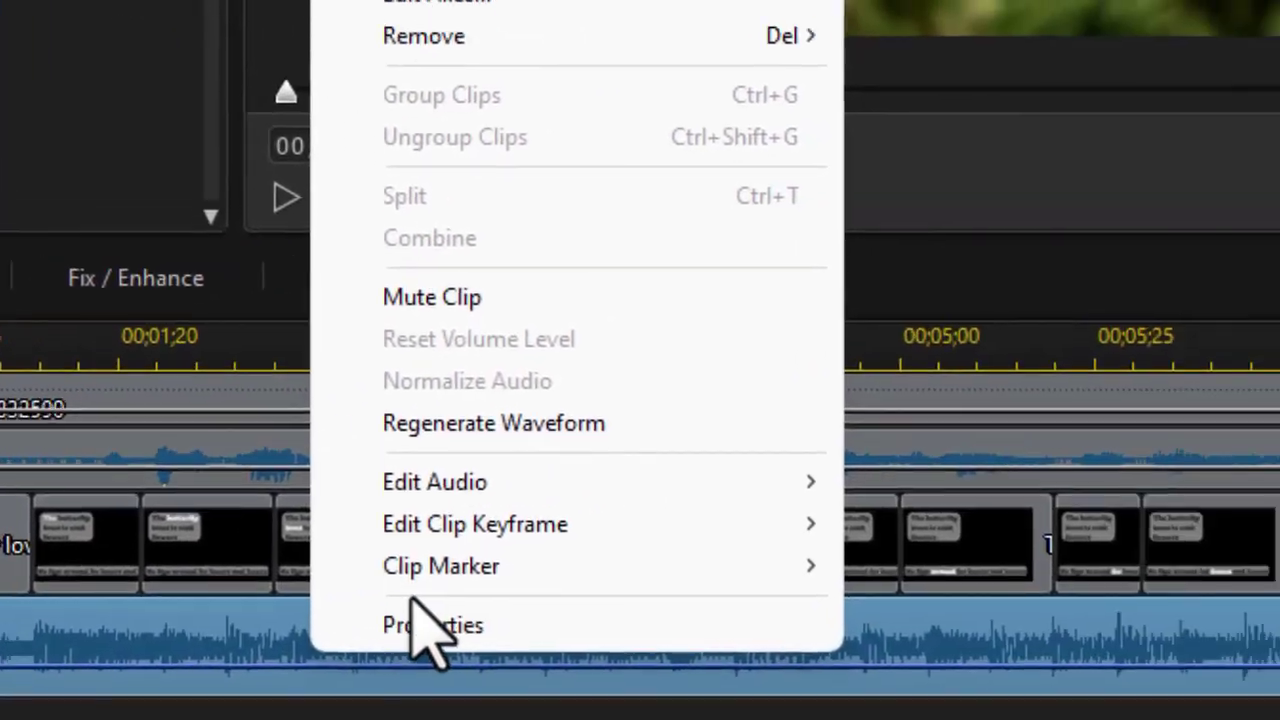
mouse_move(930, 400)
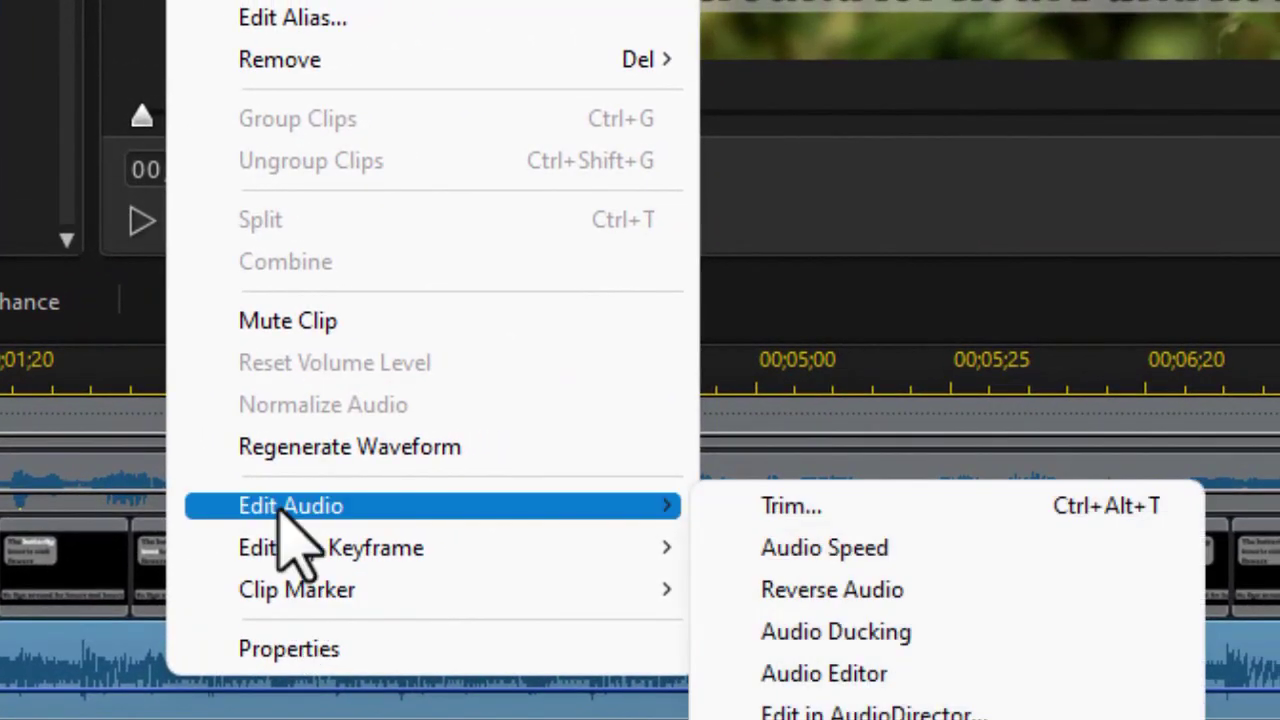
left_click(908, 630)
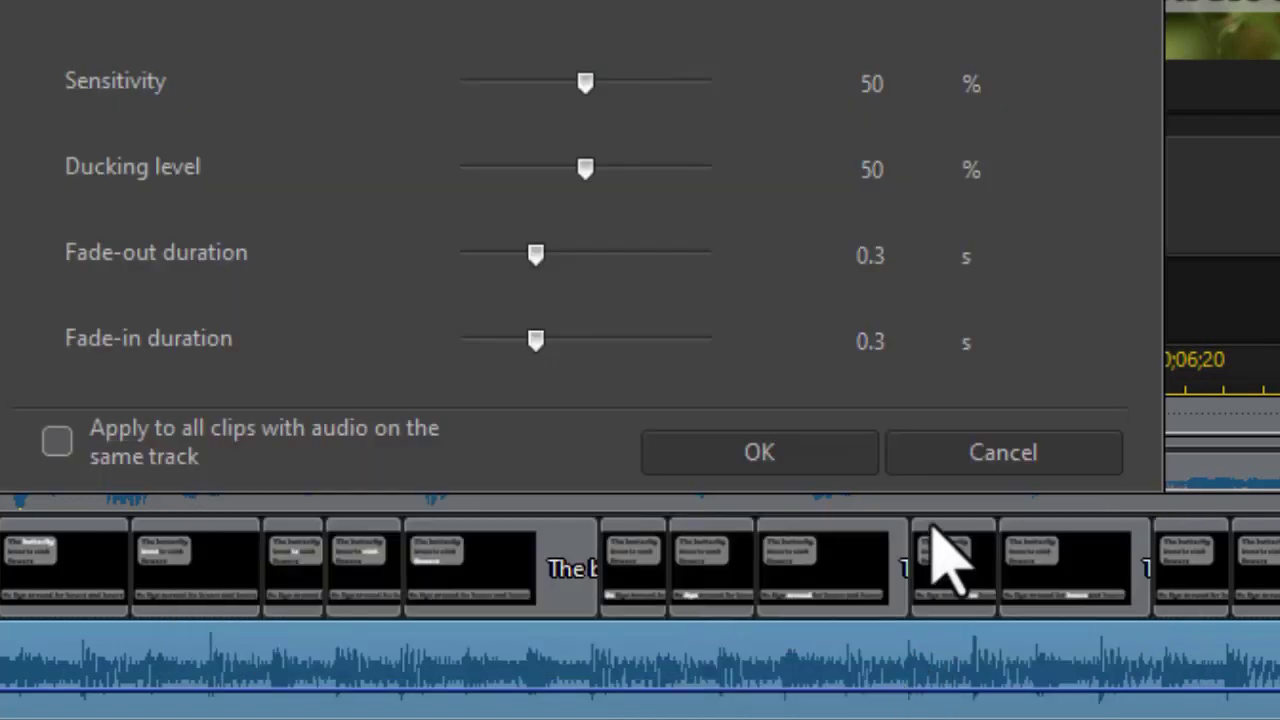
left_click(760, 452)
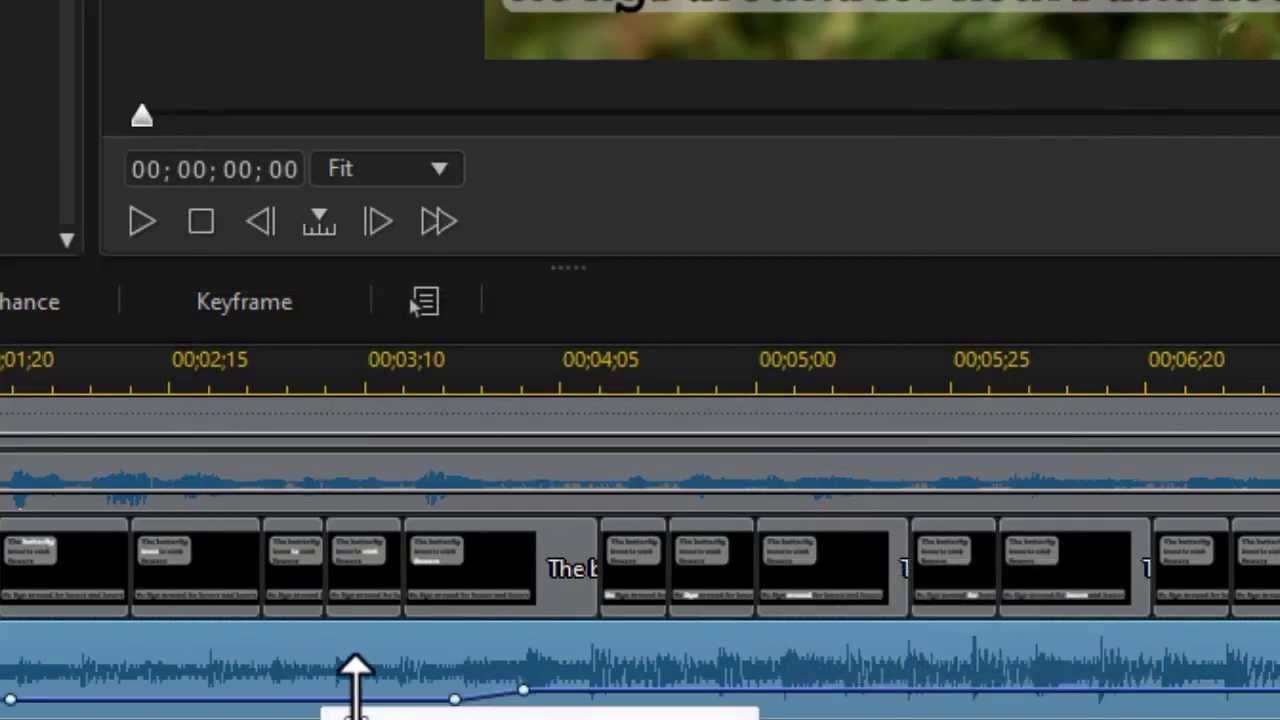
left_click_drag(676, 660, 666, 670)
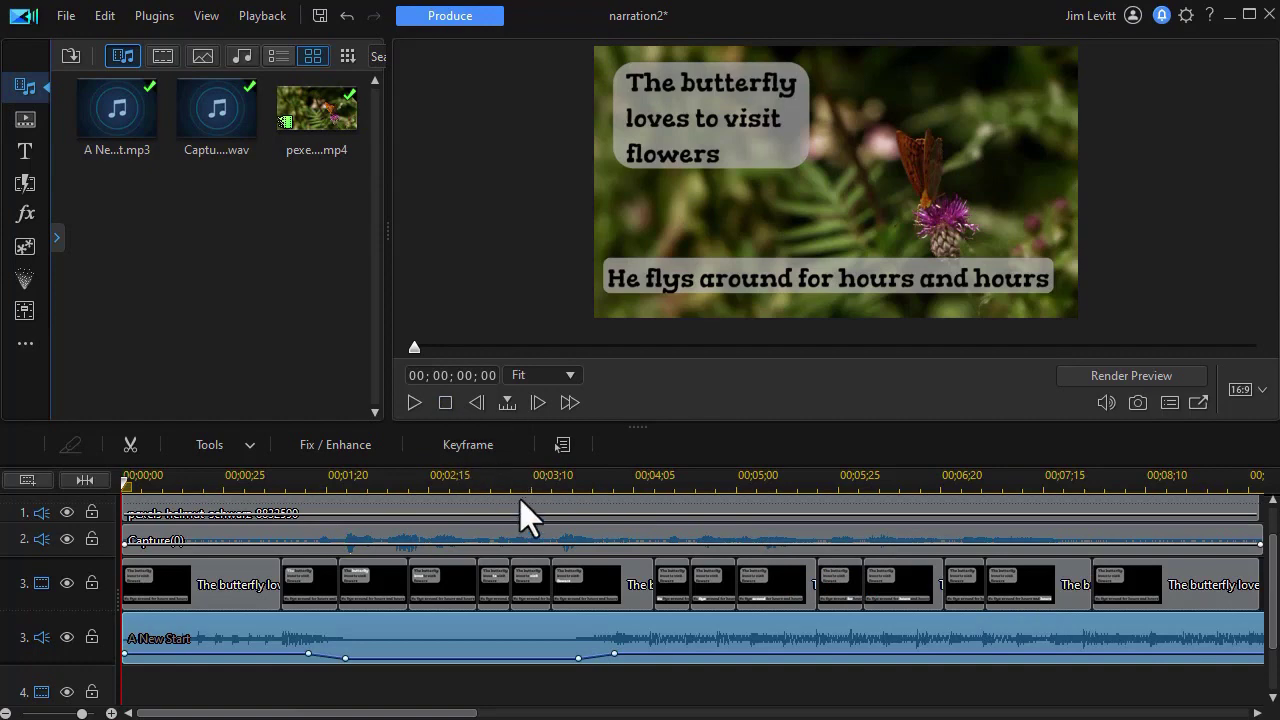
scroll(520, 499, "up", 1)
left_click(548, 496)
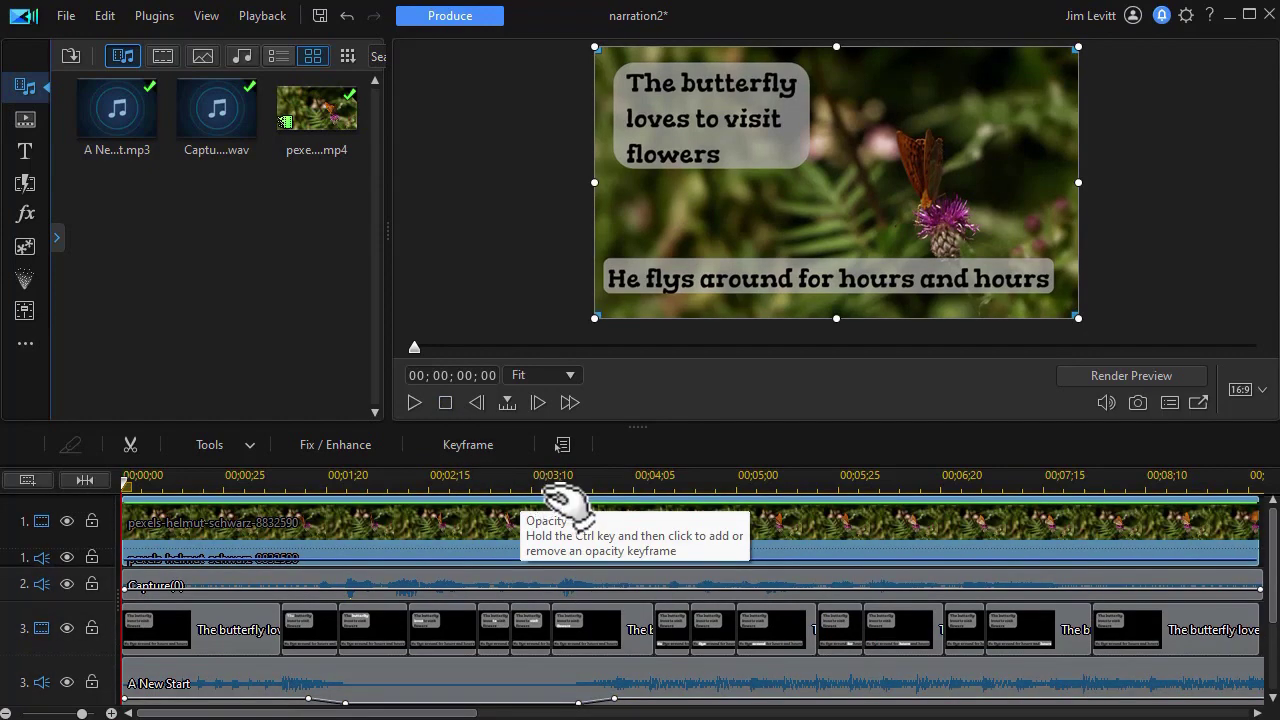